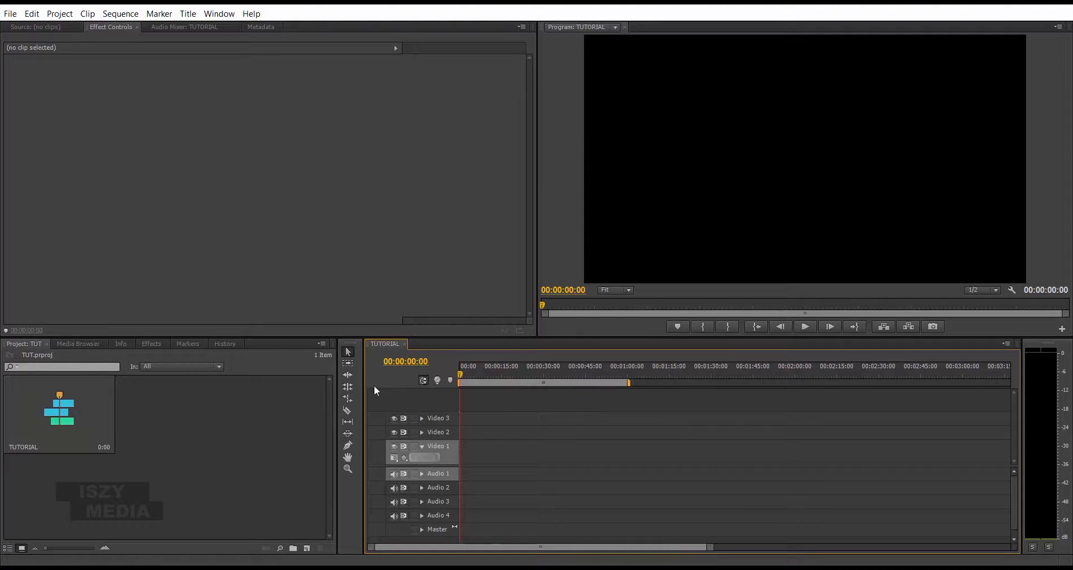
pyautogui.click(249, 473)
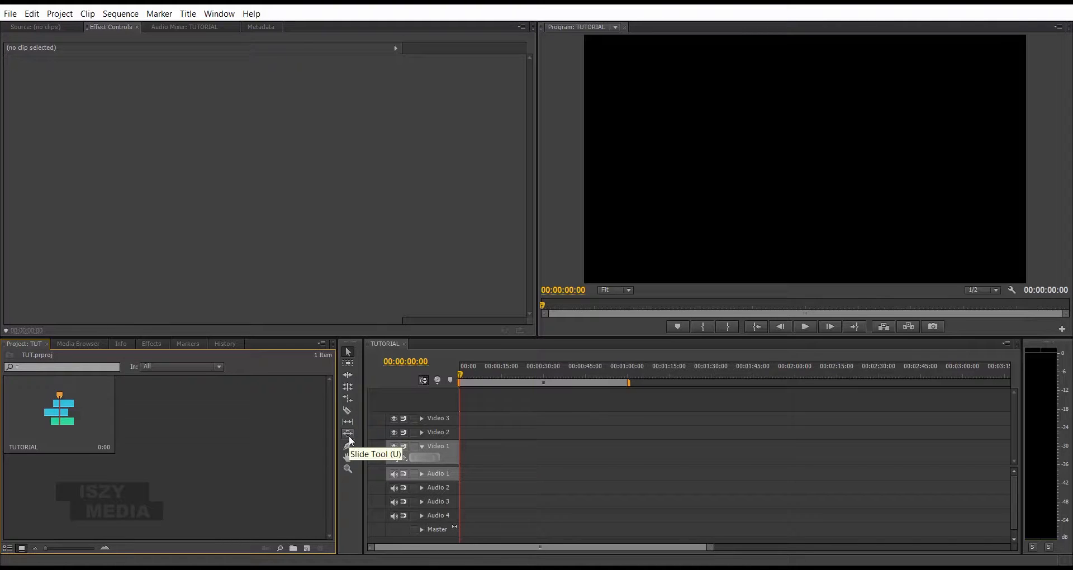
pyautogui.click(349, 469)
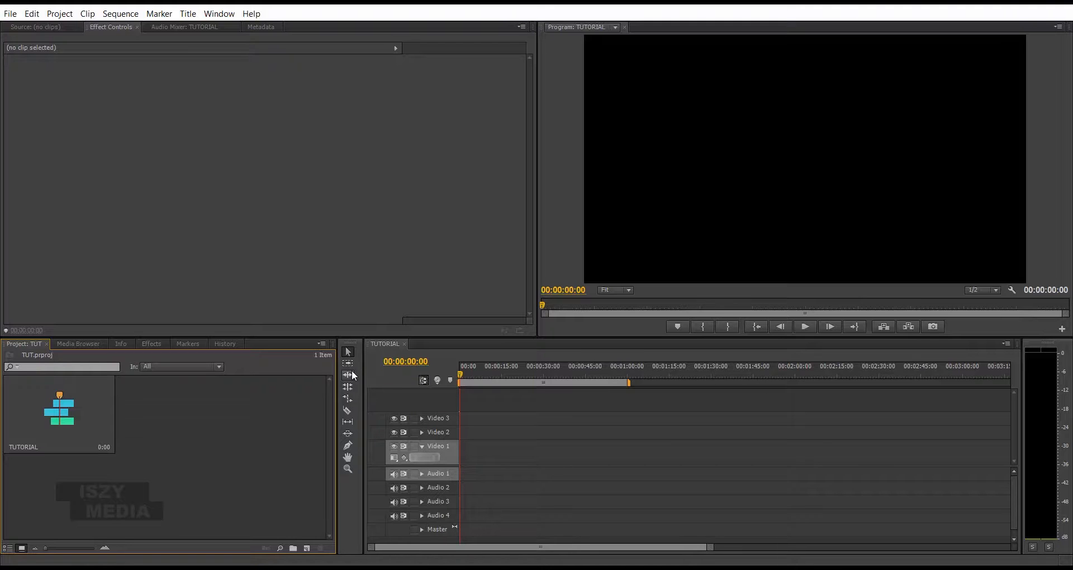
pyautogui.doubleClick(223, 449)
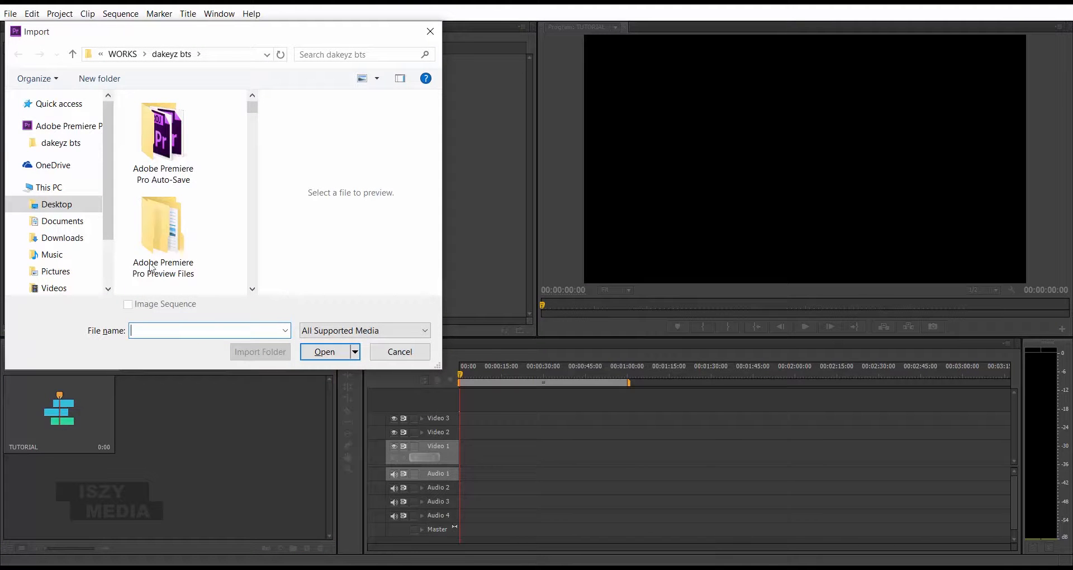
pyautogui.moveTo(252, 107); pyautogui.dragTo(256, 282)
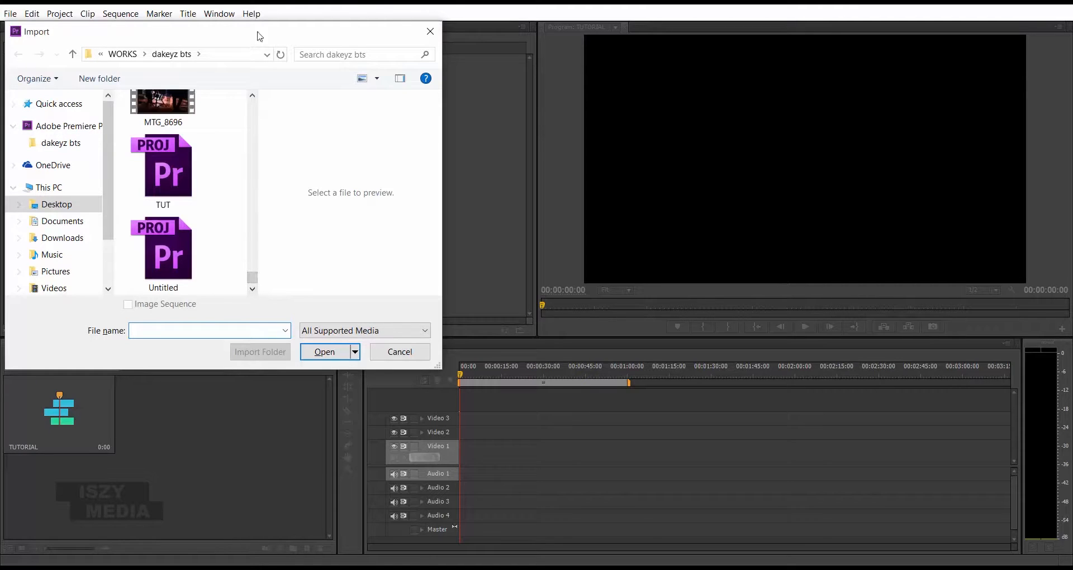
pyautogui.click(431, 31)
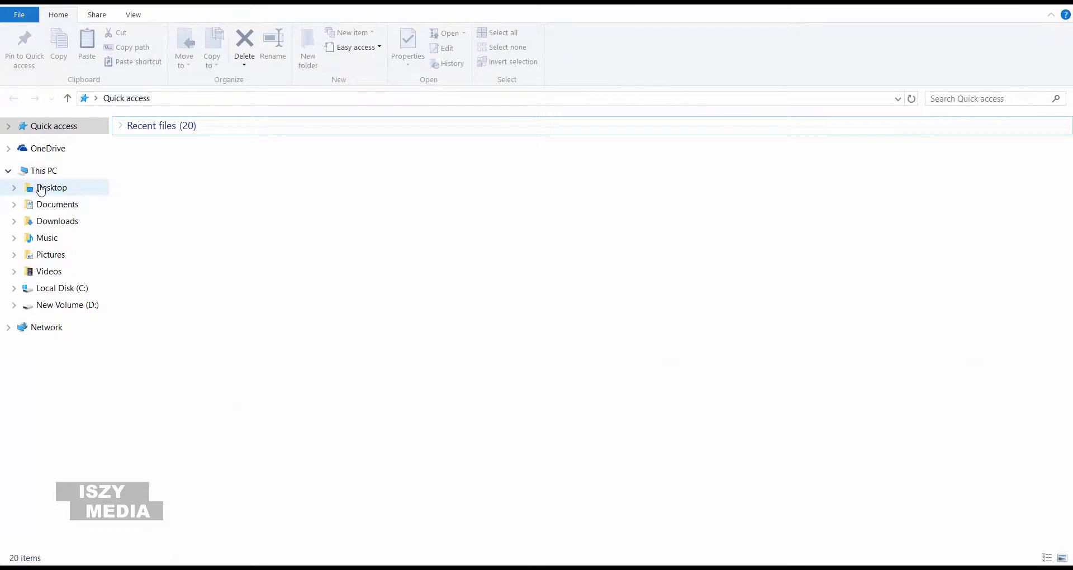
# - Import the MVI_1146 video from the IMAGES folder in Desktop > YOUTUBE FILES into the project, using File Explorer
pyautogui.click(51, 187)
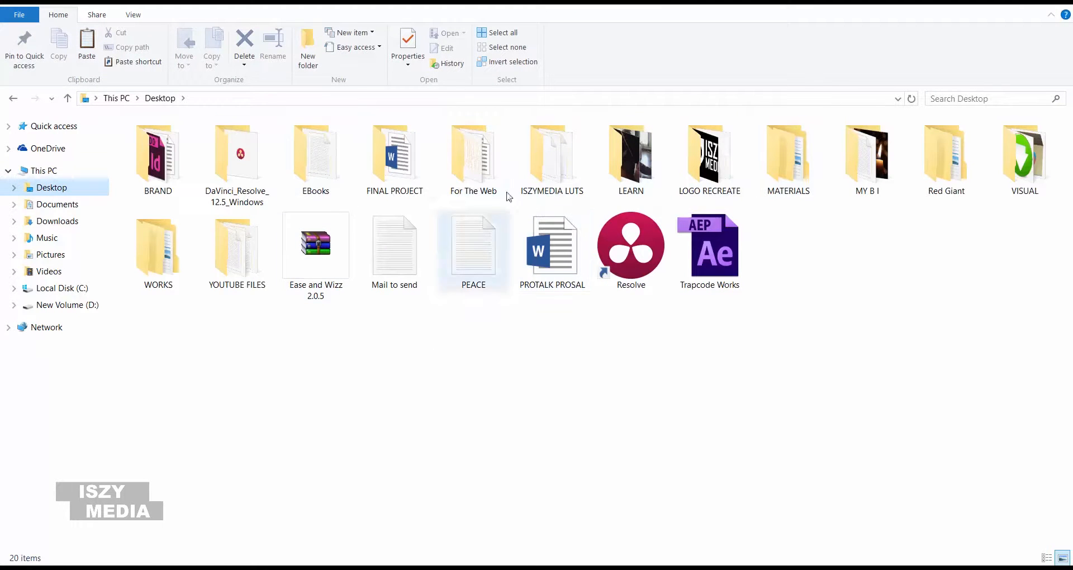
pyautogui.doubleClick(239, 273)
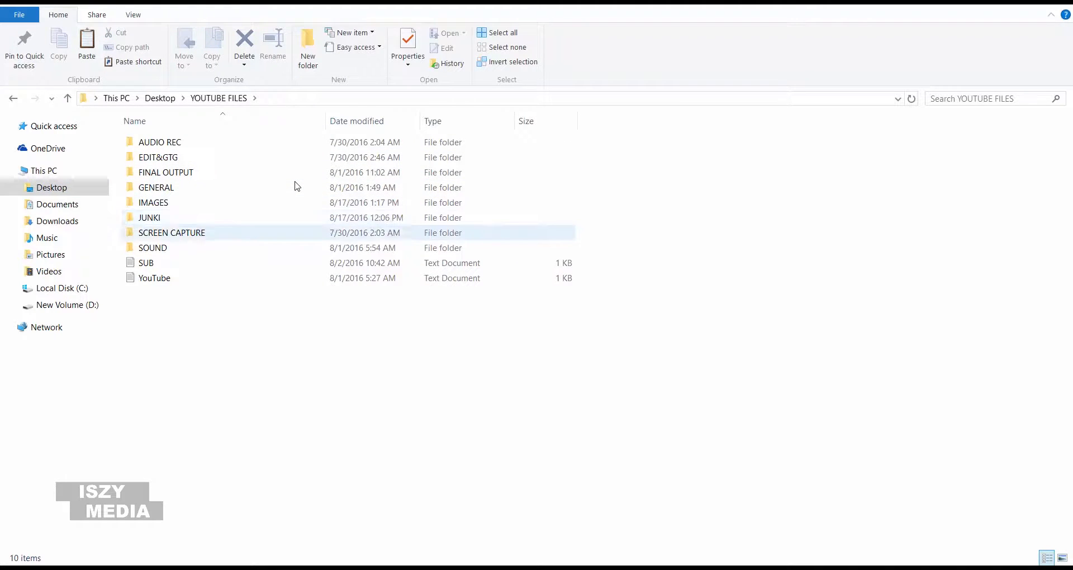
pyautogui.press('i')
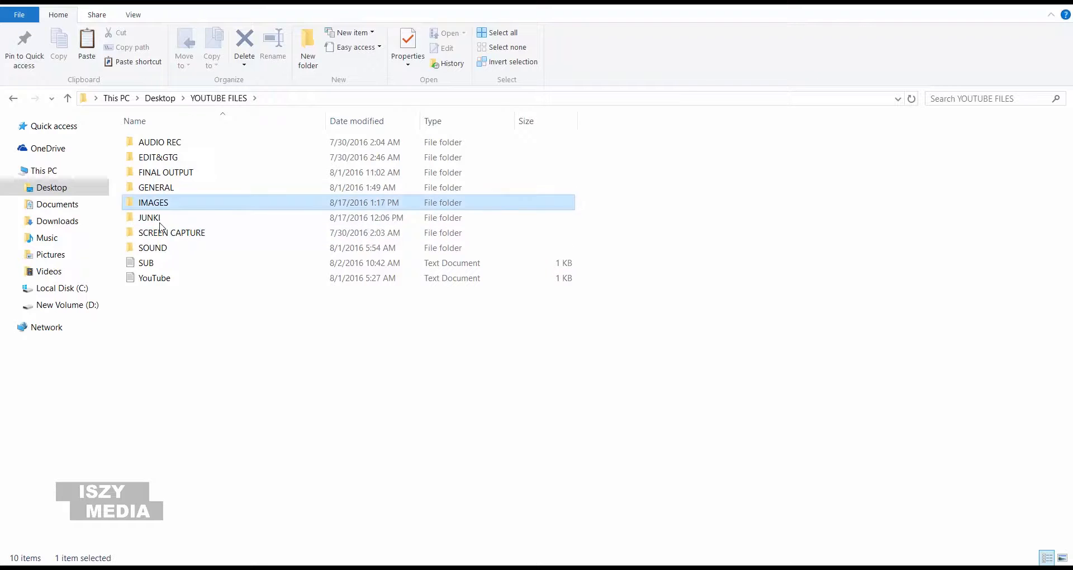
pyautogui.press('Return')
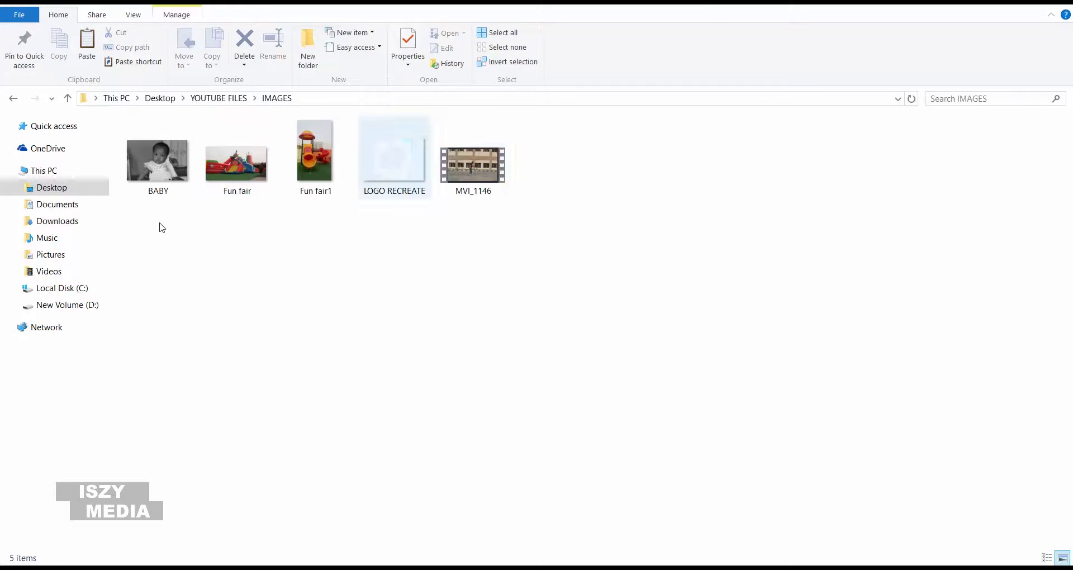
pyautogui.click(473, 165)
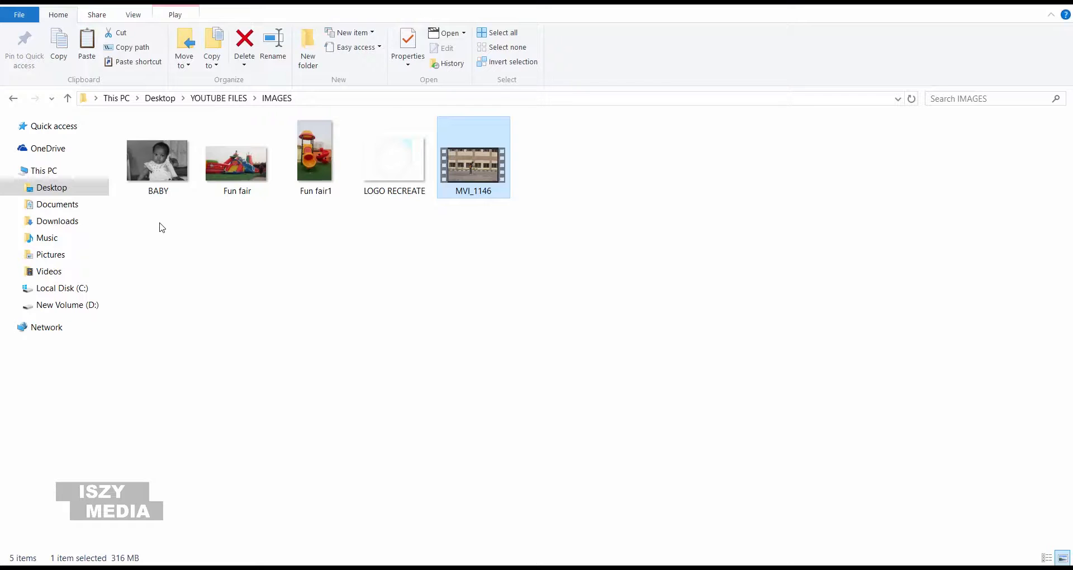
pyautogui.moveTo(472, 165)
pyautogui.mouseDown()
pyautogui.moveTo(519, 322)
pyautogui.moveTo(539, 567)
pyautogui.moveTo(525, 553)
pyautogui.moveTo(168, 475)
pyautogui.moveTo(190, 458)
pyautogui.mouseUp()
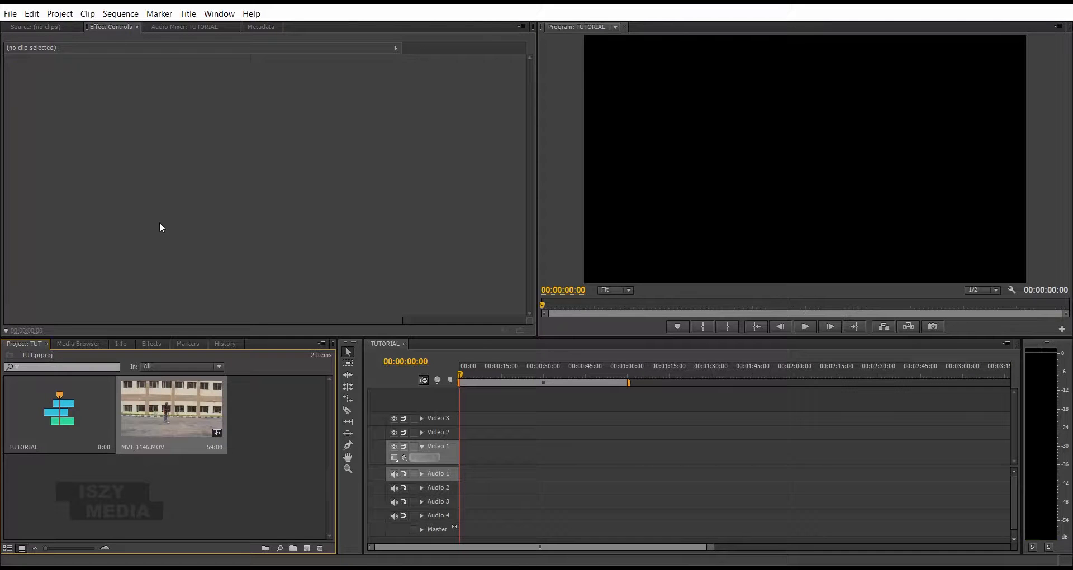
# - Load the MVI_1146.MOV clip for source viewing, play it through to preview the footage, and return to its start
pyautogui.hotkey('shift', 'o')
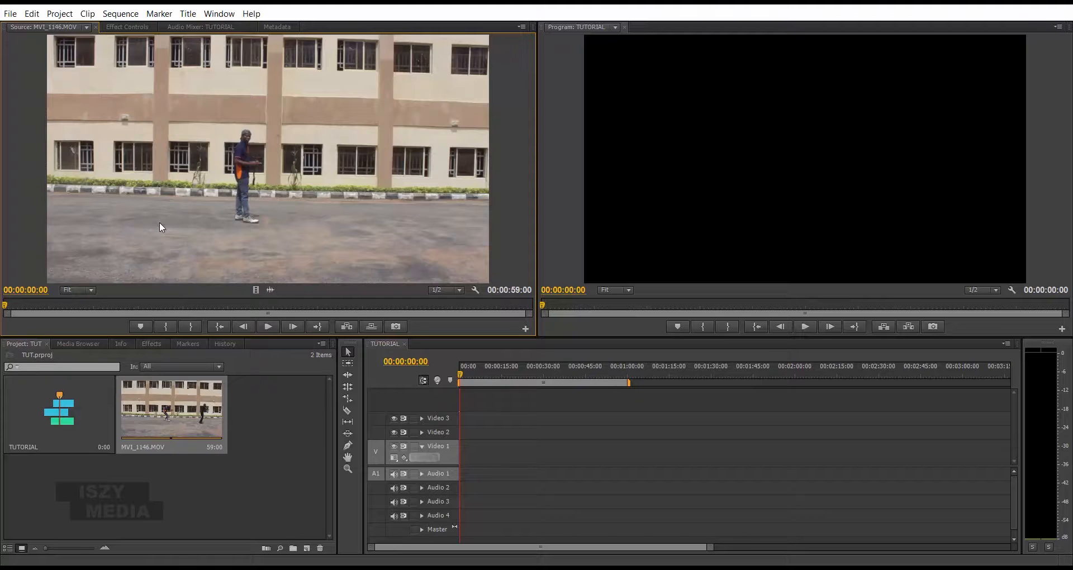
pyautogui.hotkey('shift', '1')
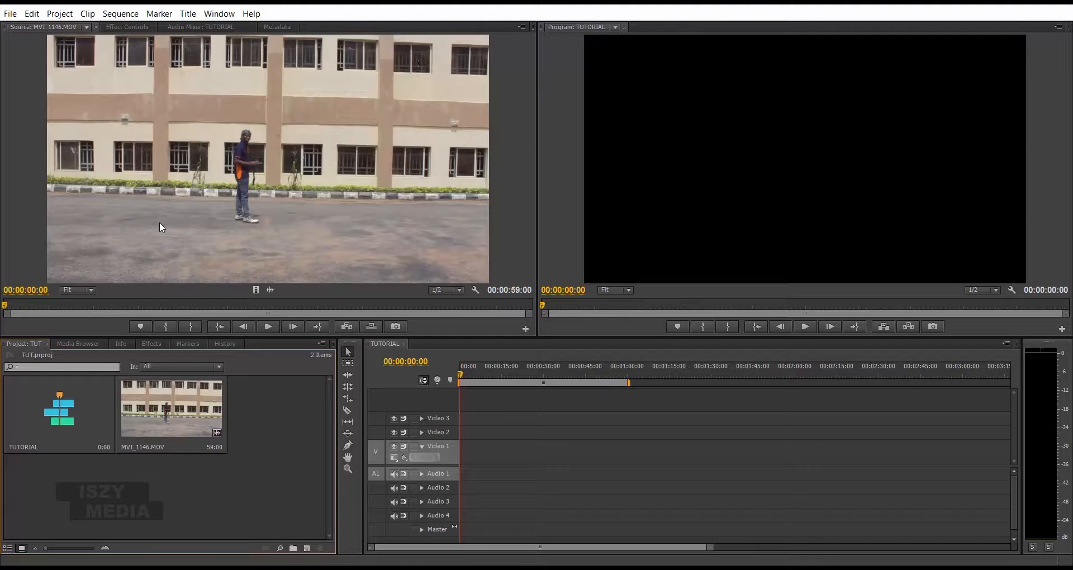
pyautogui.click(159, 227)
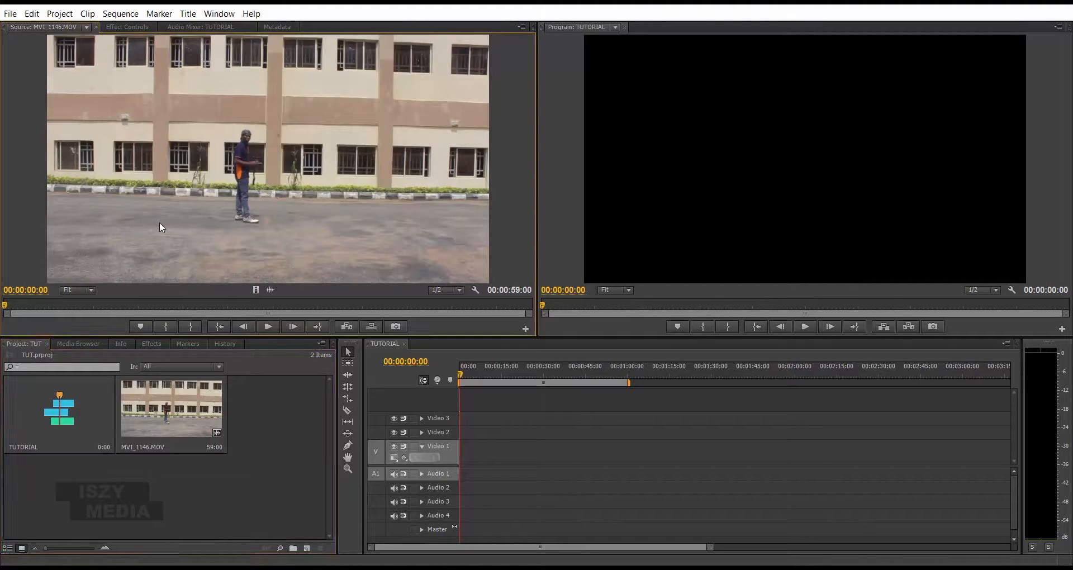
pyautogui.press('space')
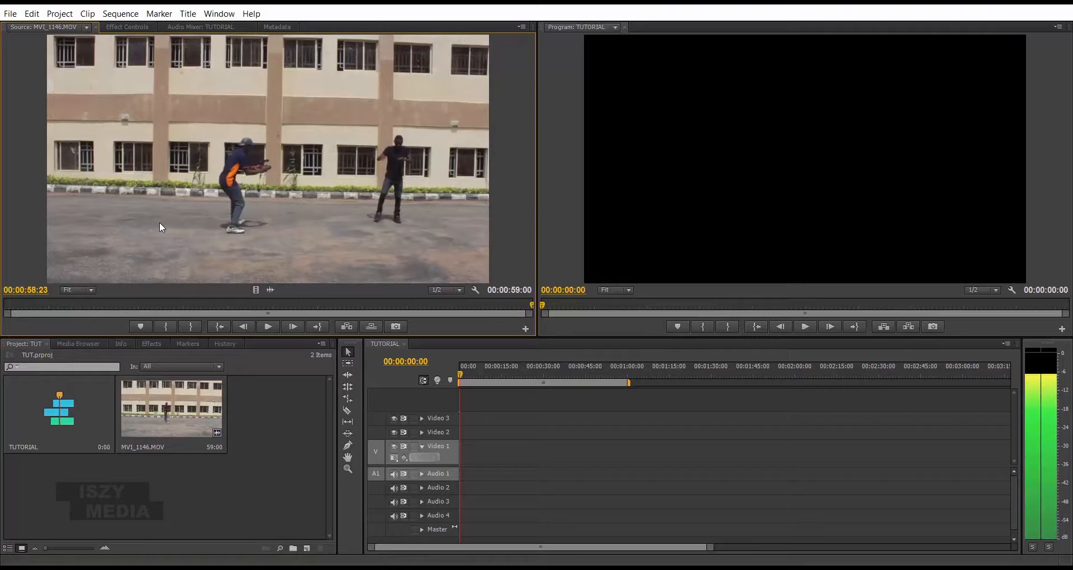
pyautogui.press('j')
pyautogui.press('k')
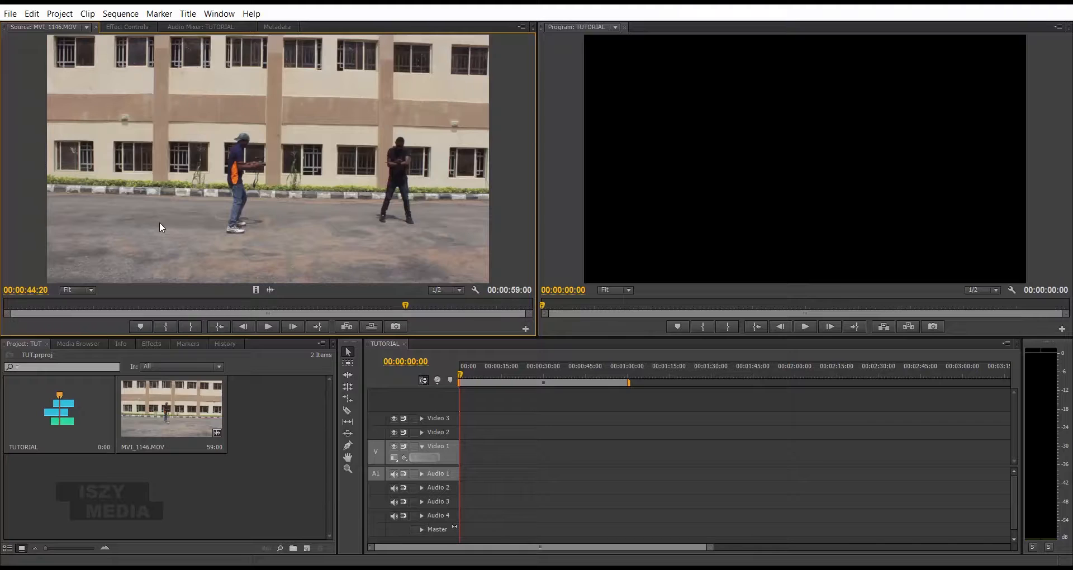
pyautogui.press('Home')
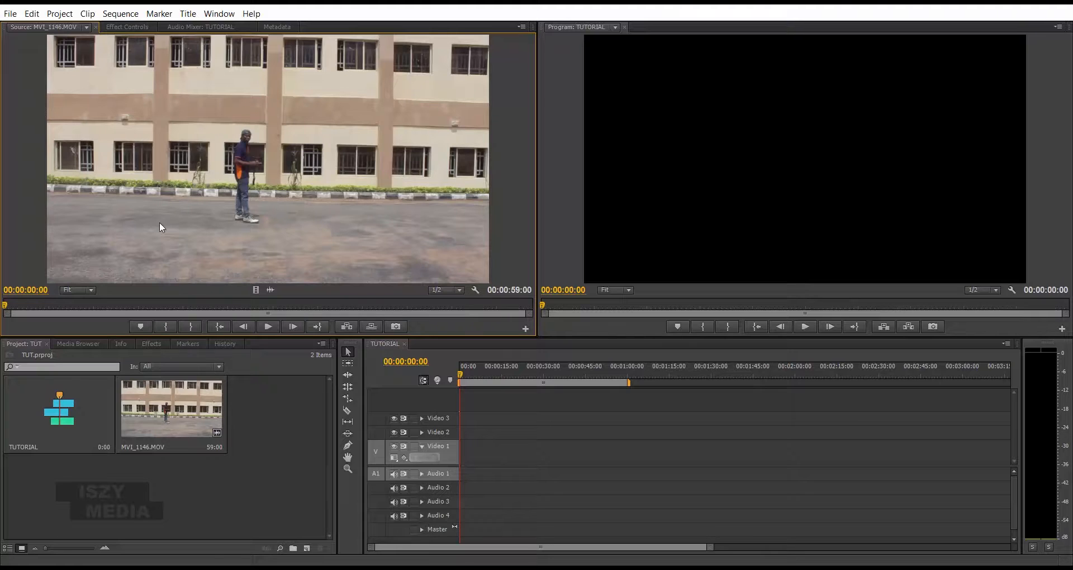
# - Play the source clip from its start and mark its In point at 00:00:05:03
pyautogui.press('space')
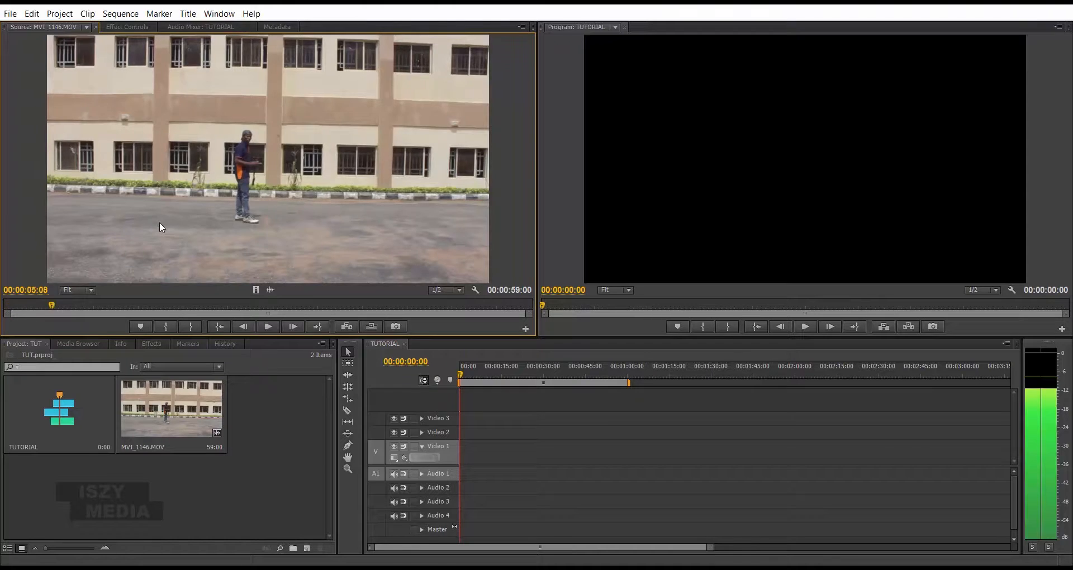
pyautogui.press('Home')
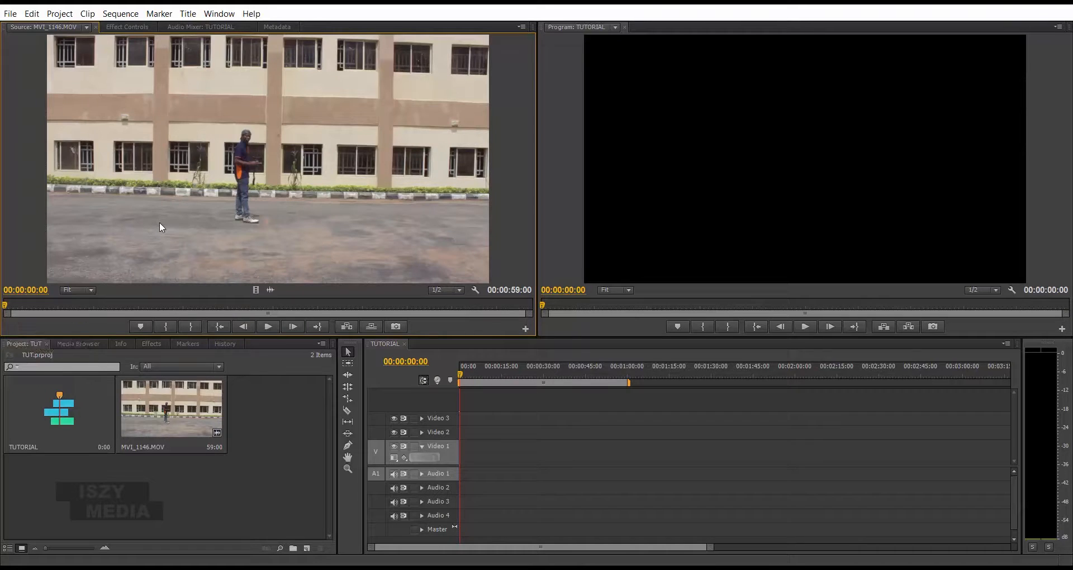
pyautogui.press('Home')
pyautogui.press('space')
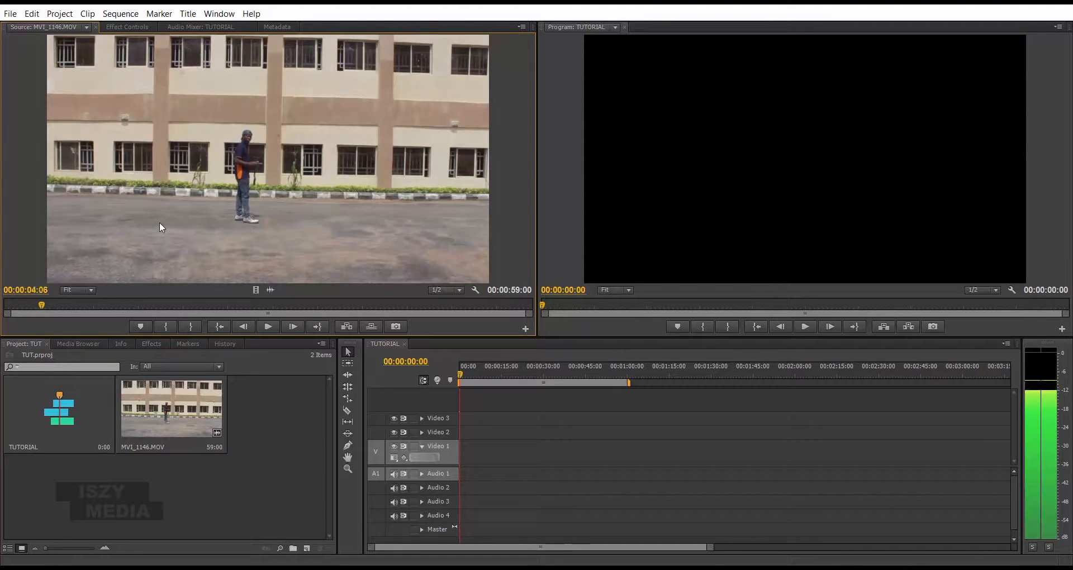
pyautogui.press('space')
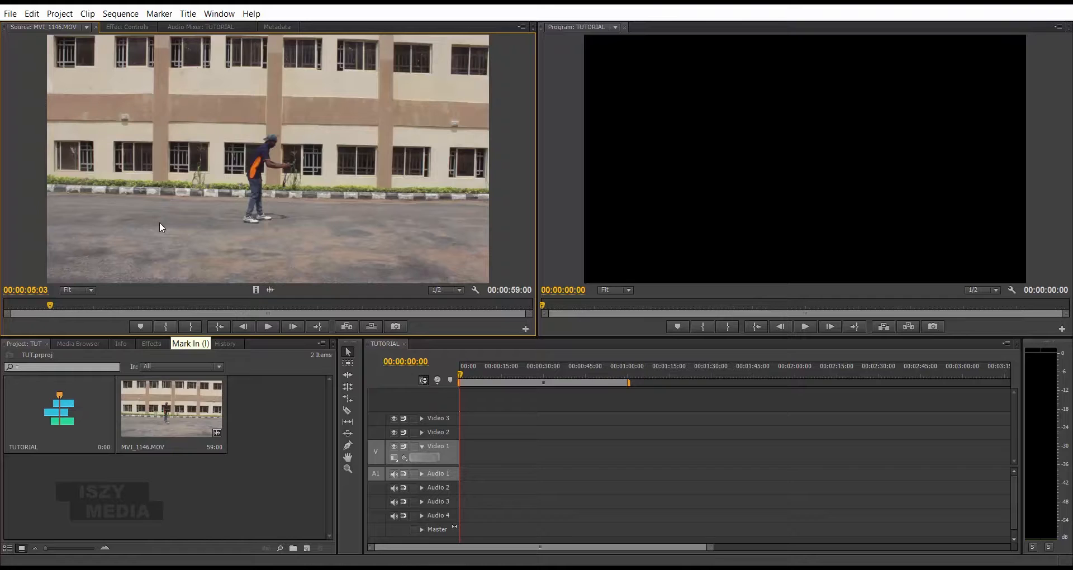
pyautogui.press('i')
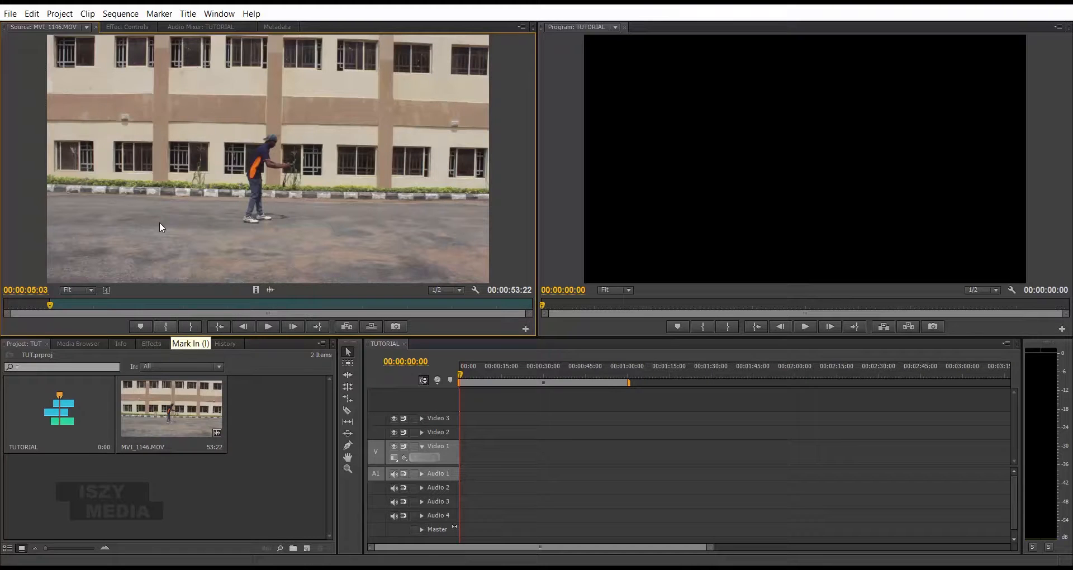
pyautogui.moveTo(51, 303); pyautogui.dragTo(71, 303)
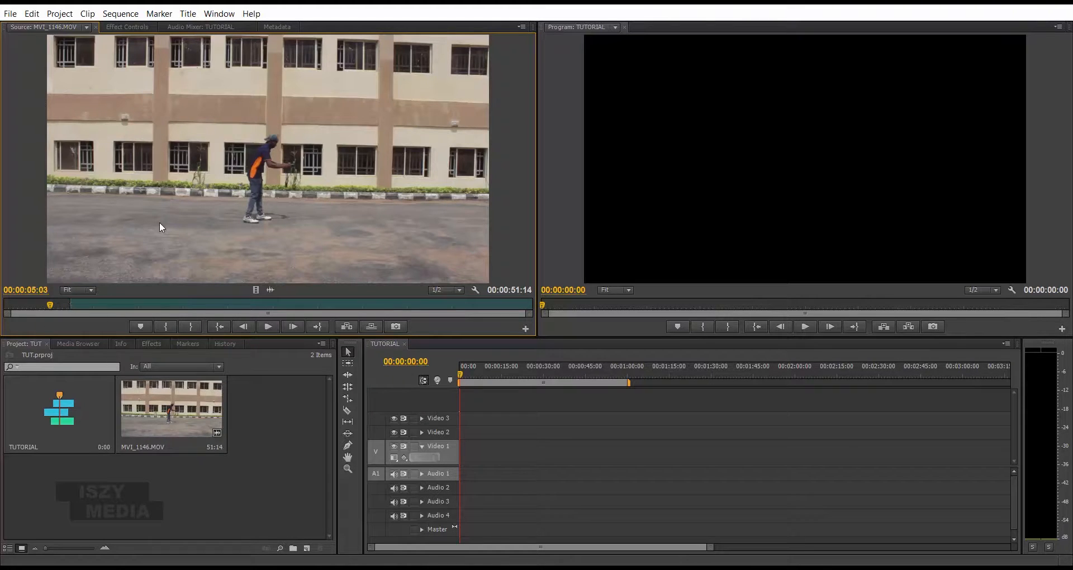
pyautogui.press('i')
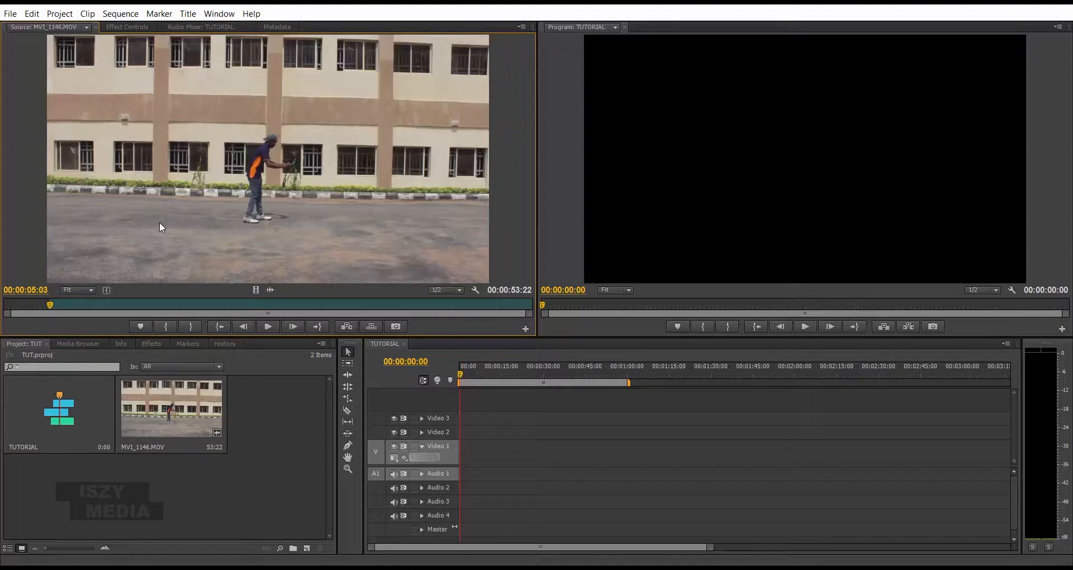
# - Play on through the source clip and mark its Out point at 00:00:10:03
pyautogui.press('space')
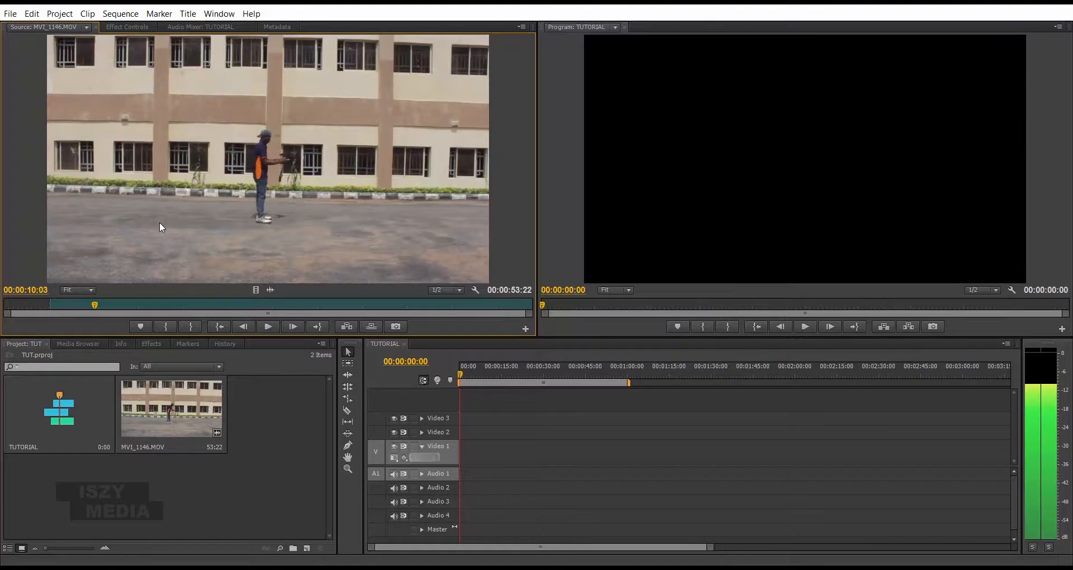
pyautogui.press('space')
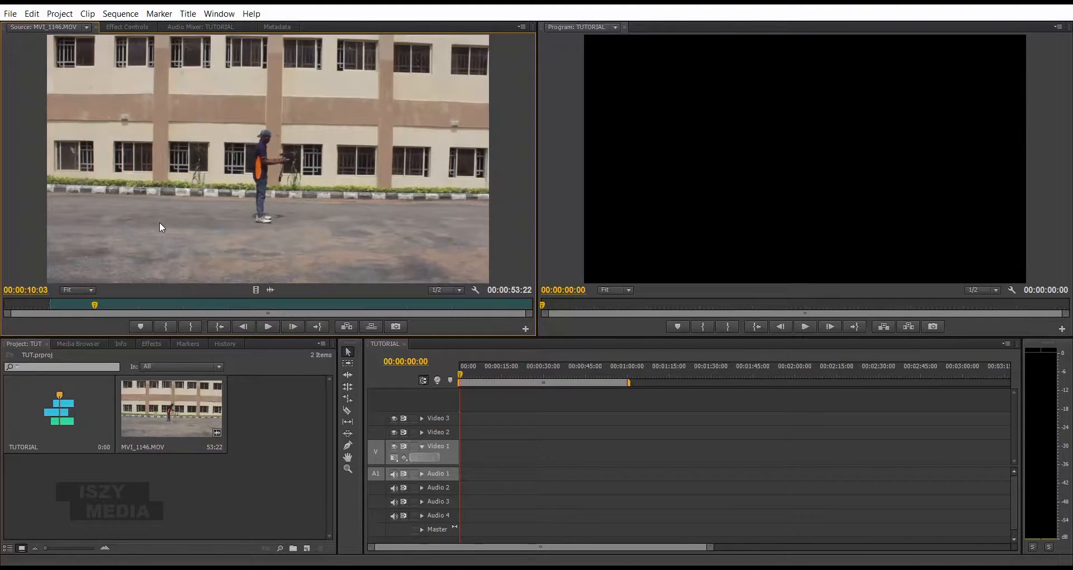
pyautogui.press('o')
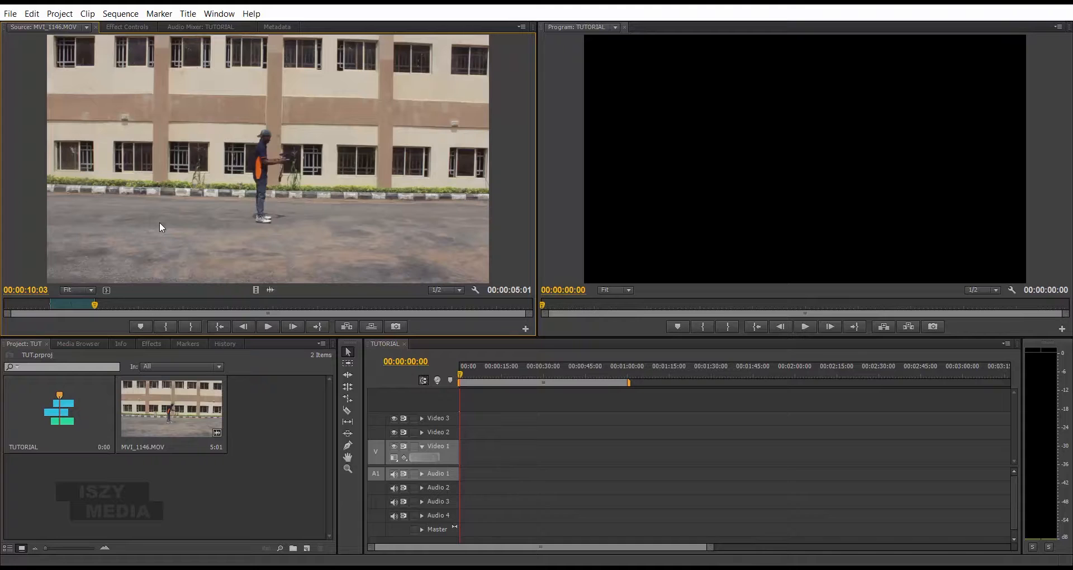
# - Place the marked section of MVI_1146.MOV at the start of Video 1 and Audio 1, answering the clip mismatch warning
pyautogui.moveTo(160, 227); pyautogui.dragTo(480, 454)
pyautogui.moveTo(160, 227)
pyautogui.mouseDown()
pyautogui.moveTo(499, 453)
pyautogui.moveTo(466, 453)
pyautogui.mouseUp()
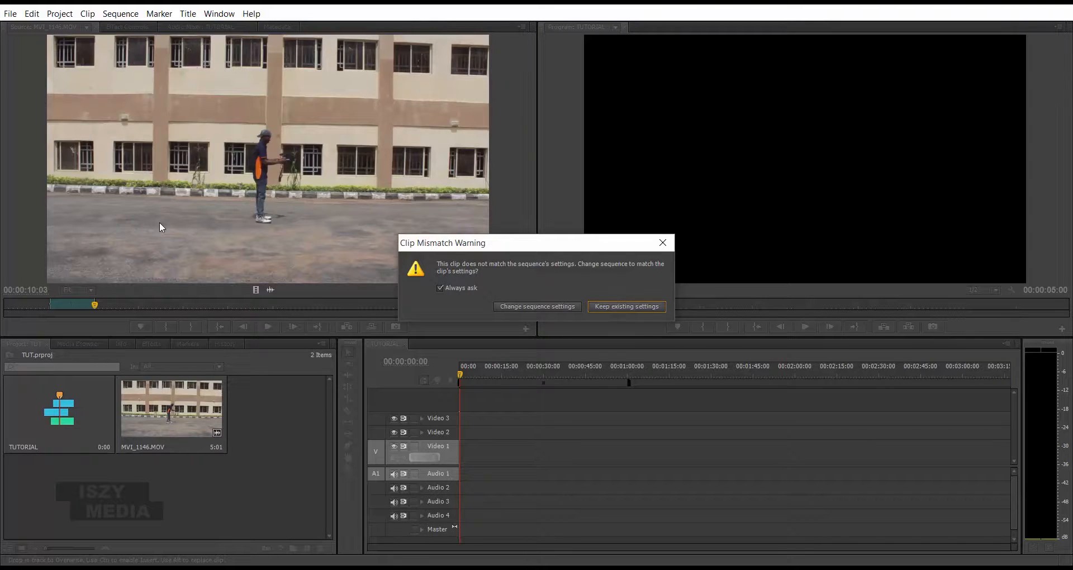
pyautogui.press('Return')
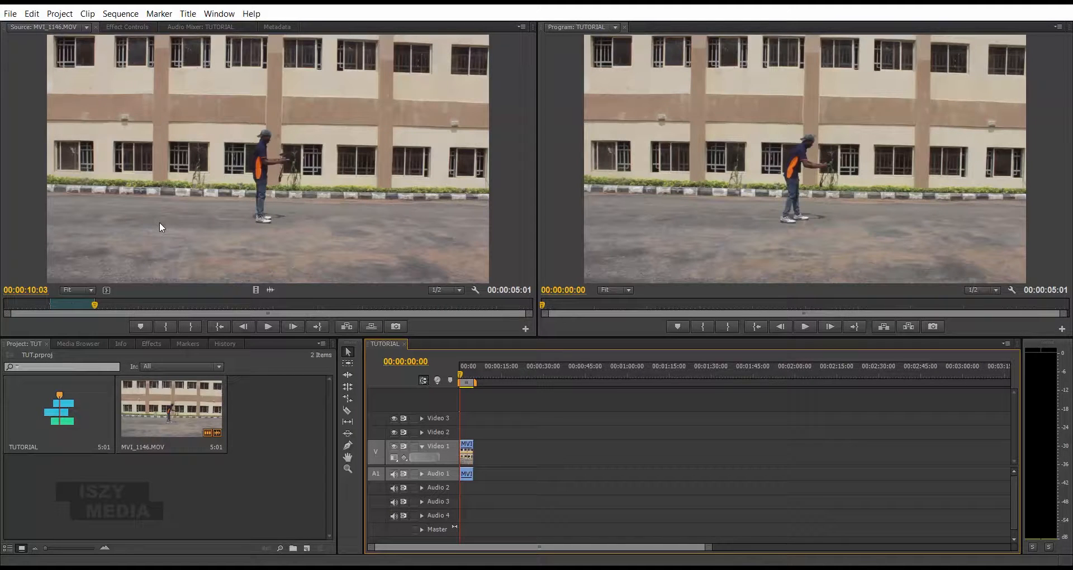
# - Play the beginning of the TUTORIAL sequence to check the placed clip
pyautogui.press('space')
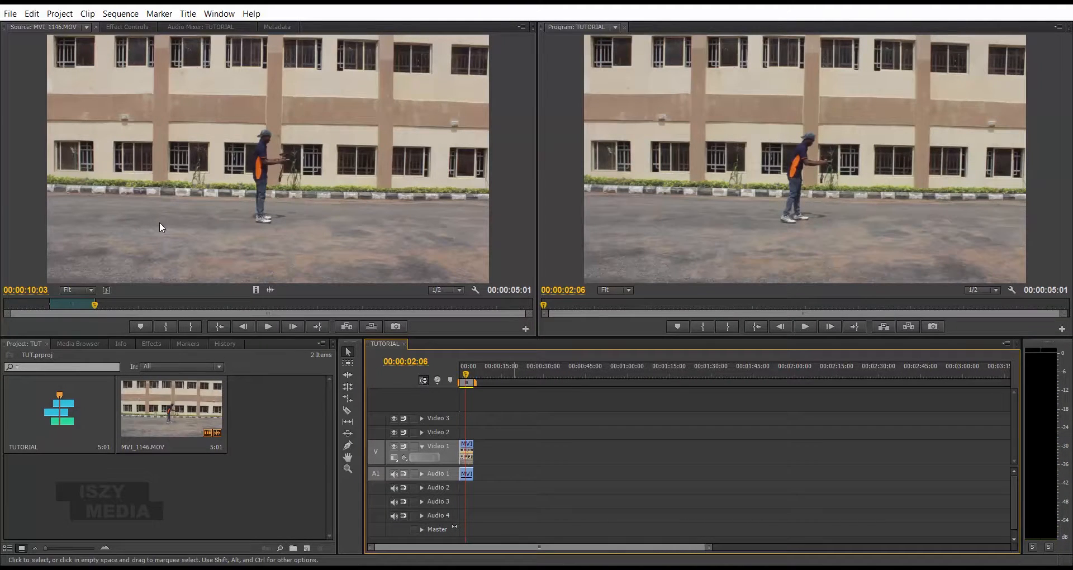
pyautogui.moveTo(513, 482); pyautogui.dragTo(459, 473)
pyautogui.hotkey('ctrl', 'shift', 'a')
pyautogui.moveTo(531, 473)
pyautogui.mouseDown()
pyautogui.moveTo(462, 483)
pyautogui.moveTo(513, 470)
pyautogui.mouseUp()
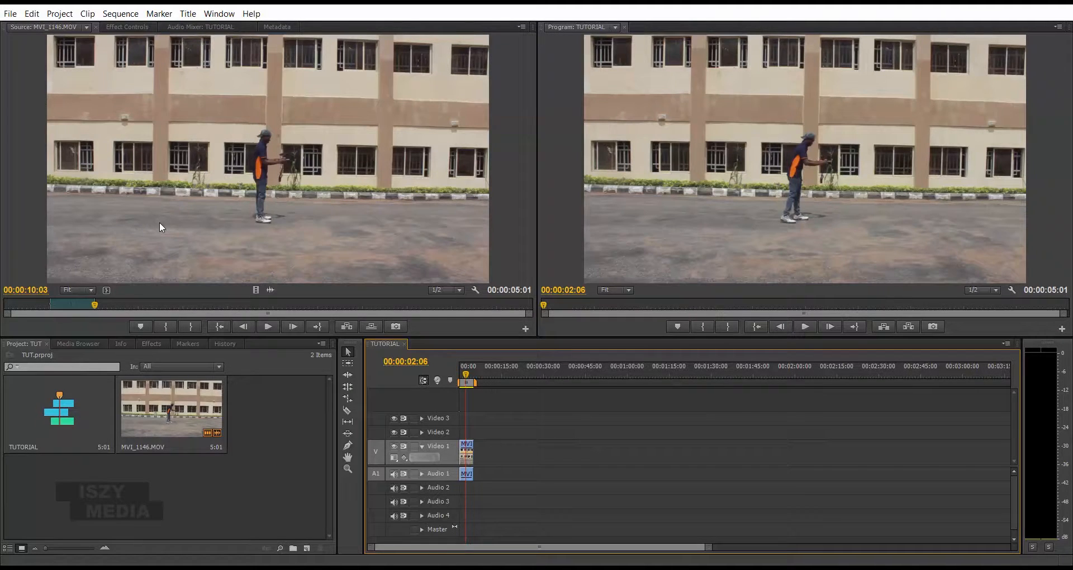
# - Find a later part of the source clip and mark a new In point at 00:00:35:03
pyautogui.click(161, 227)
pyautogui.press('space')
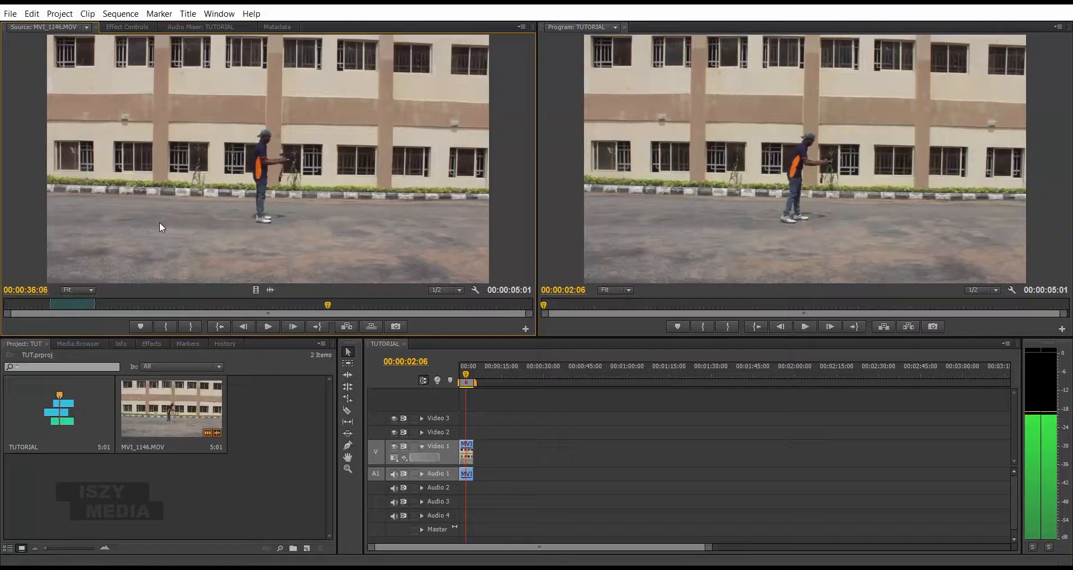
pyautogui.press('space')
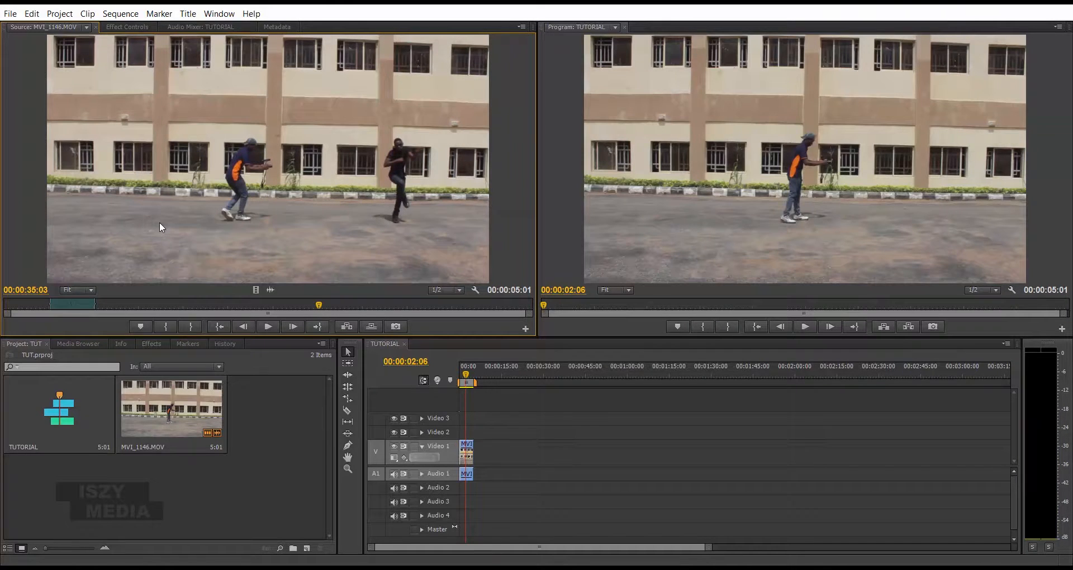
pyautogui.press('i')
# - Mark the source clip's Out point at 00:00:39:21 and add this section directly after the first clip on Video 1 and Audio 1
pyautogui.press('space')
pyautogui.press('space')
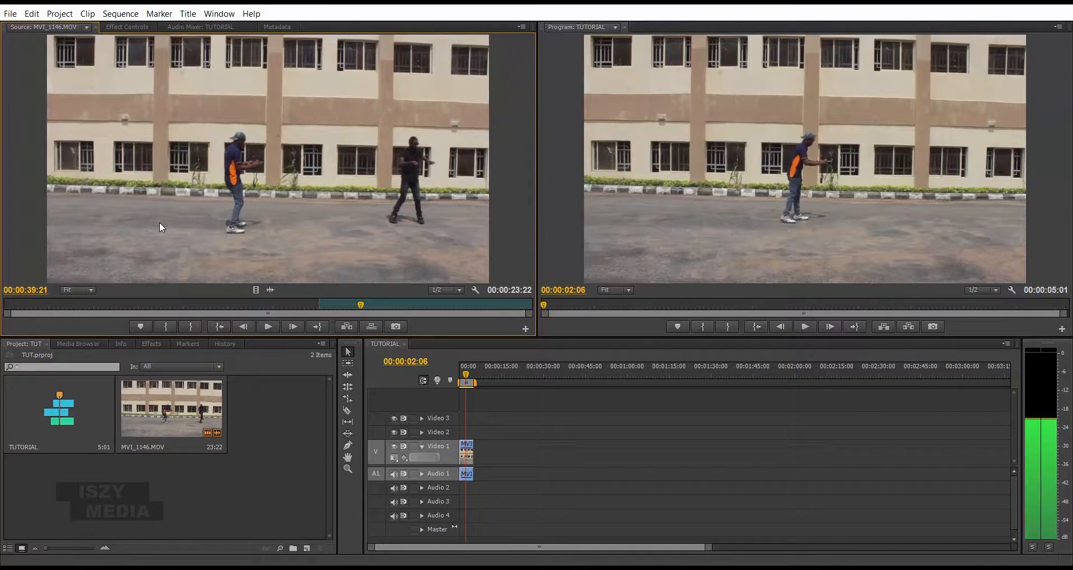
pyautogui.press('o')
pyautogui.press(',')
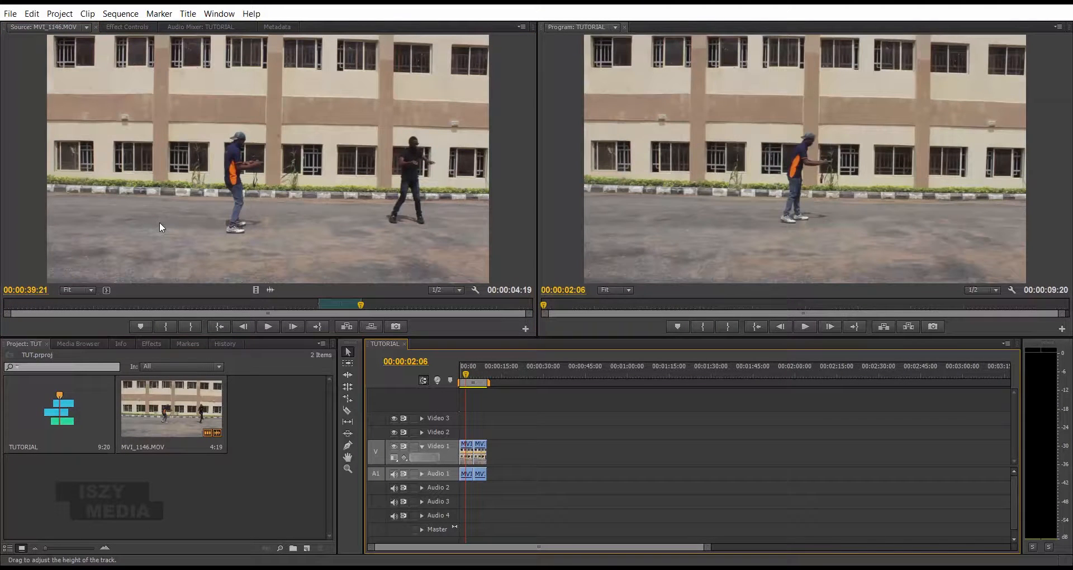
# - Mark trial In points on the source clip at 00:00:19:21 and 00:00:24:17
pyautogui.click(160, 227)
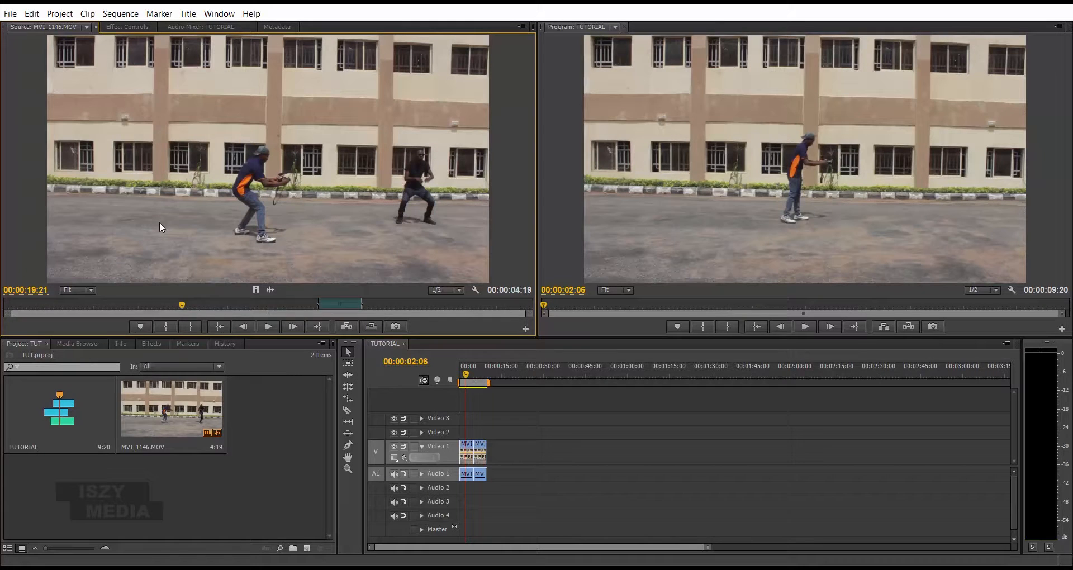
pyautogui.press('i')
pyautogui.hotkey('shift', 'Right')
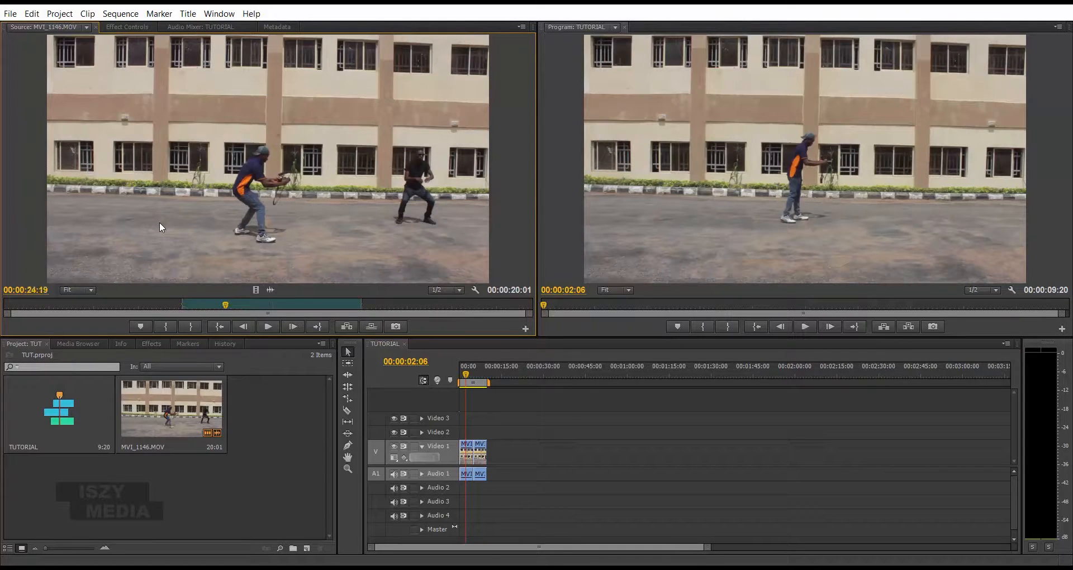
pyautogui.press('i')
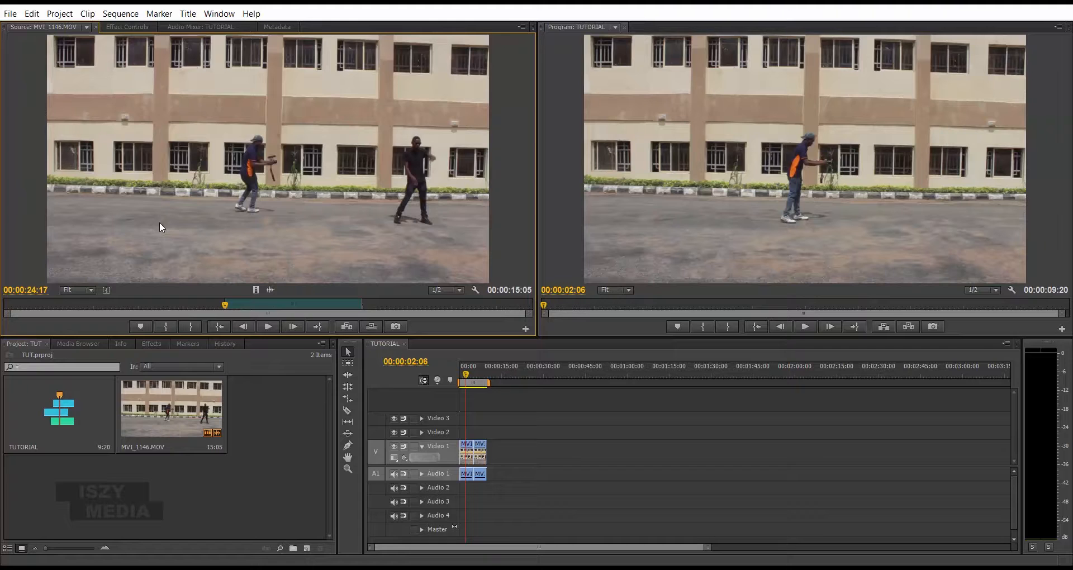
# - Mark the source clip's In point at 00:00:55:00 and add this section directly after the second clip on Video 1 and Audio 1
pyautogui.hotkey('shift', 'Right')
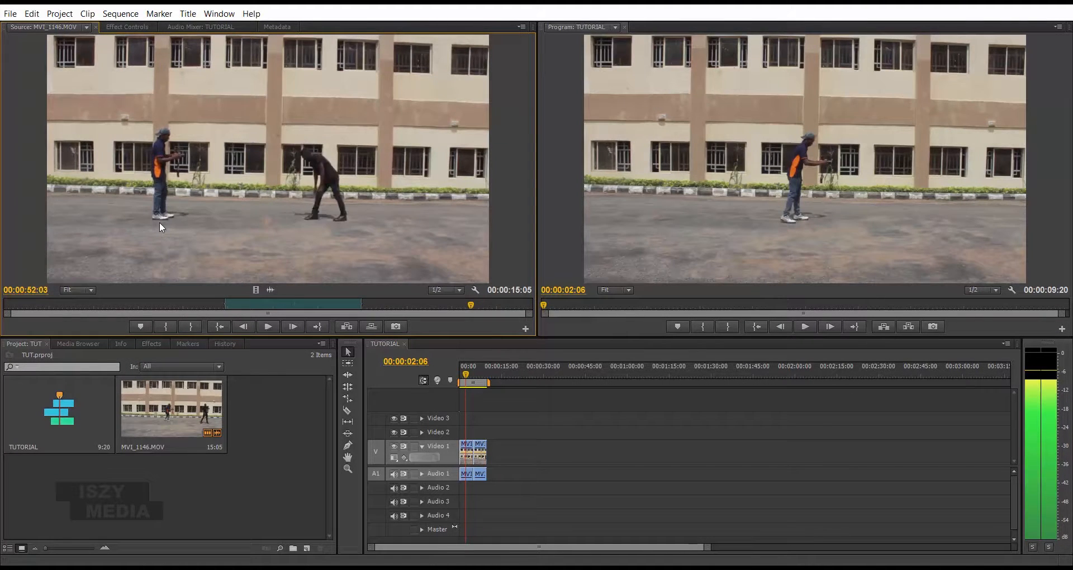
pyautogui.press('space')
pyautogui.press('i')
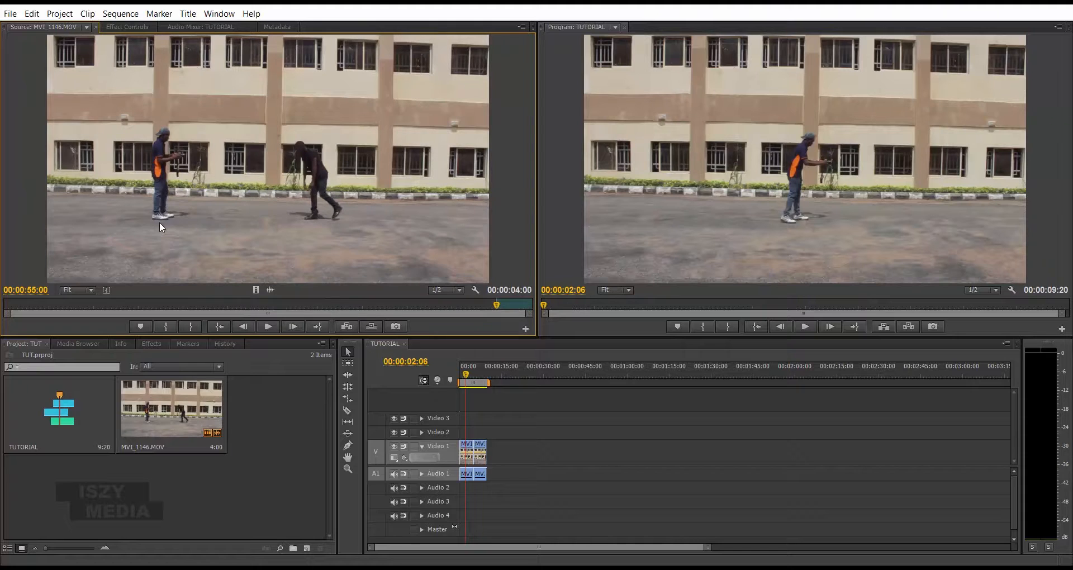
pyautogui.moveTo(160, 223)
pyautogui.mouseDown()
pyautogui.moveTo(485, 405)
pyautogui.moveTo(490, 452)
pyautogui.mouseUp()
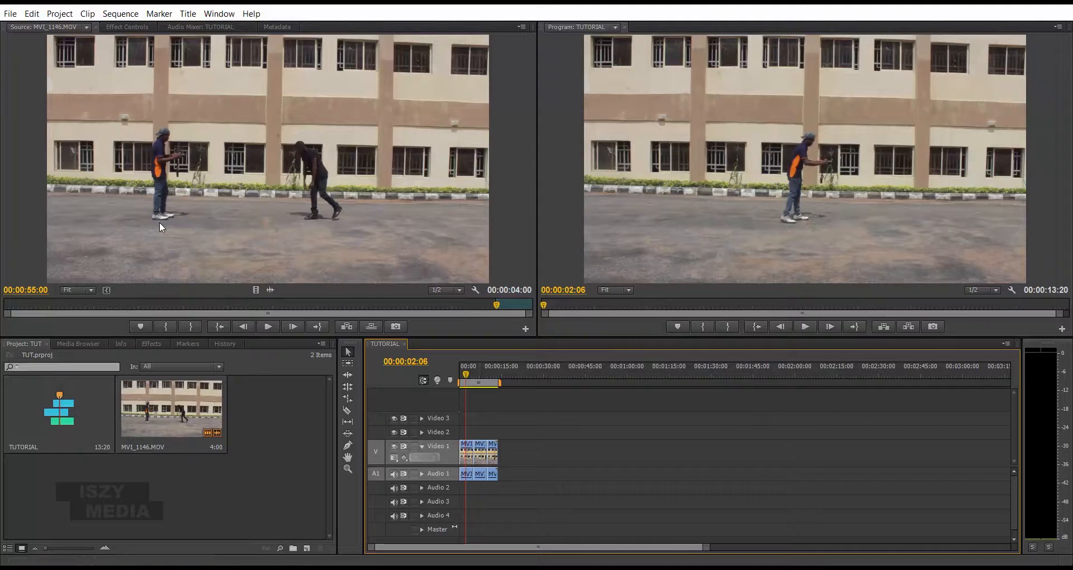
# - Mute Audio 1 and play the TUTORIAL sequence to review the three assembled clips
pyautogui.click(394, 474)
pyautogui.press('space')
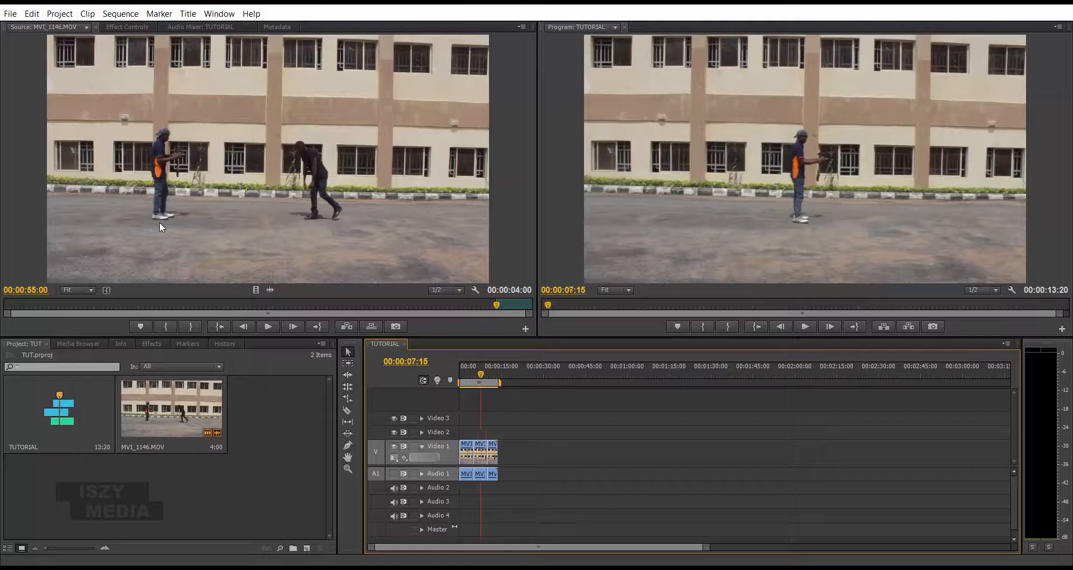
pyautogui.press('j')
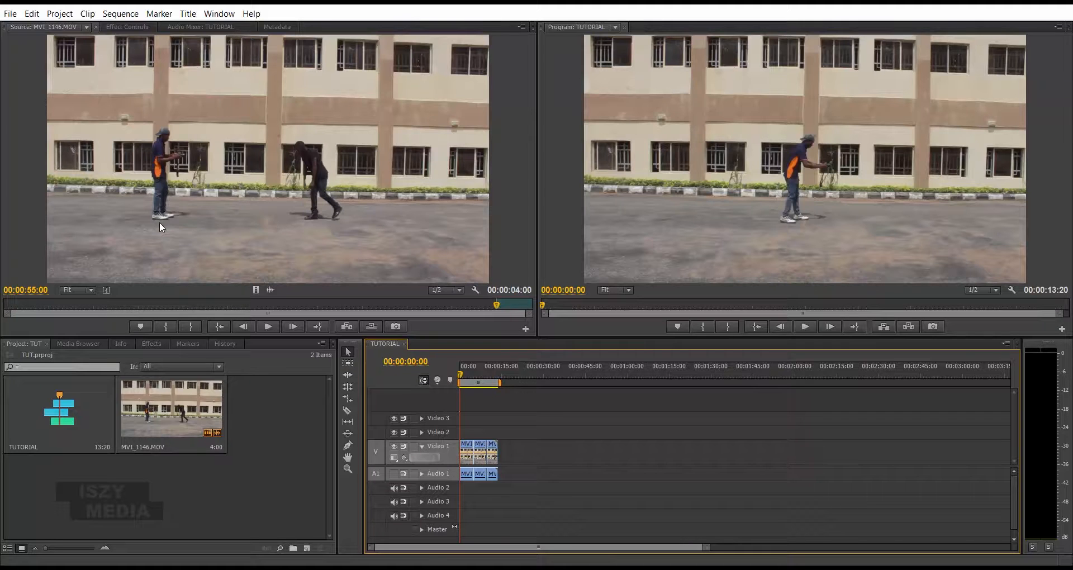
# - Use the Selection tool to swap the first two clips, parking the second on Video 2 before returning it to the start of Video 1
pyautogui.click(347, 352)
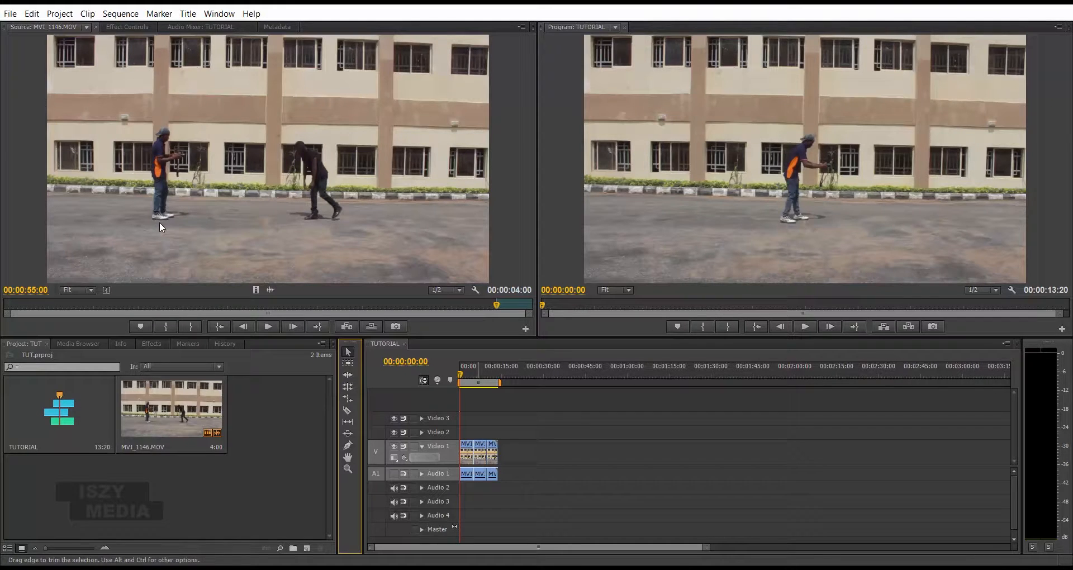
pyautogui.press('=')
pyautogui.press('=')
pyautogui.press('=')
pyautogui.press('=')
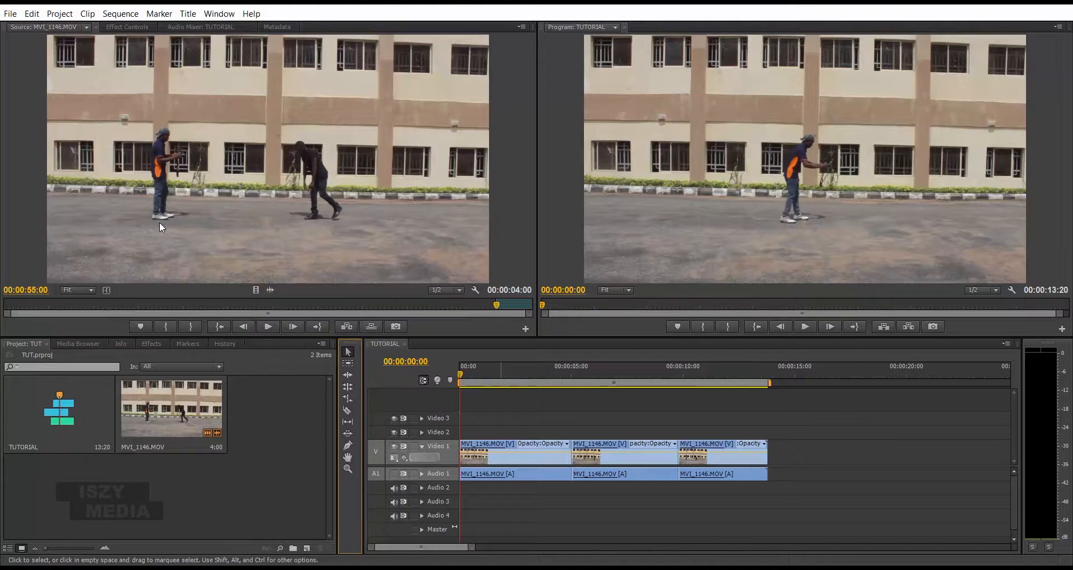
pyautogui.moveTo(501, 449)
pyautogui.mouseDown()
pyautogui.moveTo(802, 515)
pyautogui.moveTo(826, 451)
pyautogui.moveTo(501, 452)
pyautogui.moveTo(739, 407)
pyautogui.moveTo(500, 451)
pyautogui.mouseUp()
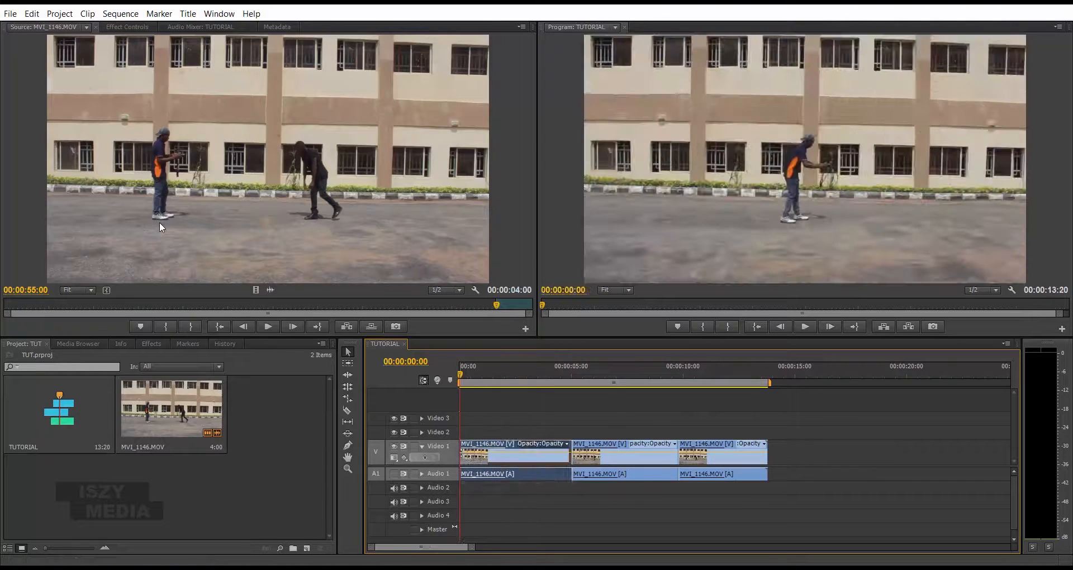
pyautogui.moveTo(619, 451); pyautogui.dragTo(476, 433)
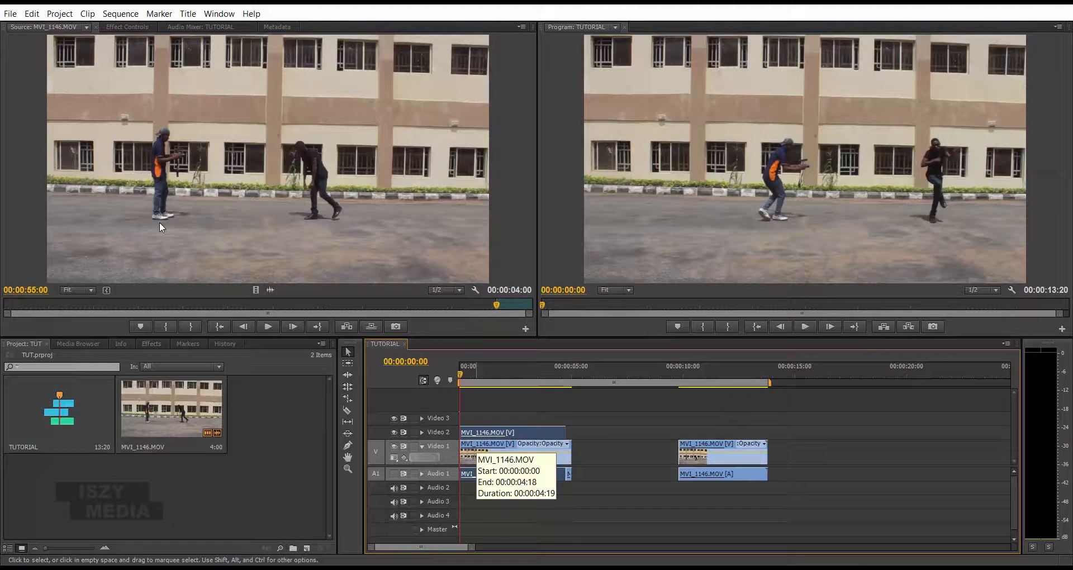
pyautogui.moveTo(476, 448)
pyautogui.mouseDown()
pyautogui.moveTo(610, 449)
pyautogui.moveTo(581, 449)
pyautogui.mouseUp()
pyautogui.moveTo(503, 433); pyautogui.dragTo(502, 449)
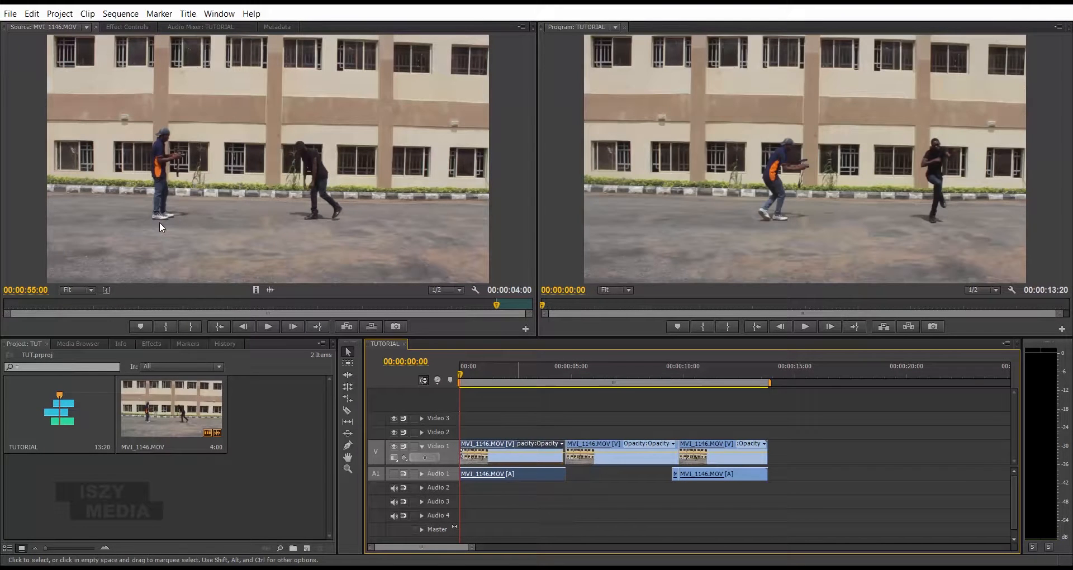
# - Undo the clip moves that swapped the first two clips
pyautogui.hotkey('ctrl', 'z')
pyautogui.hotkey('ctrl', 'z')
pyautogui.hotkey('ctrl', 'z')
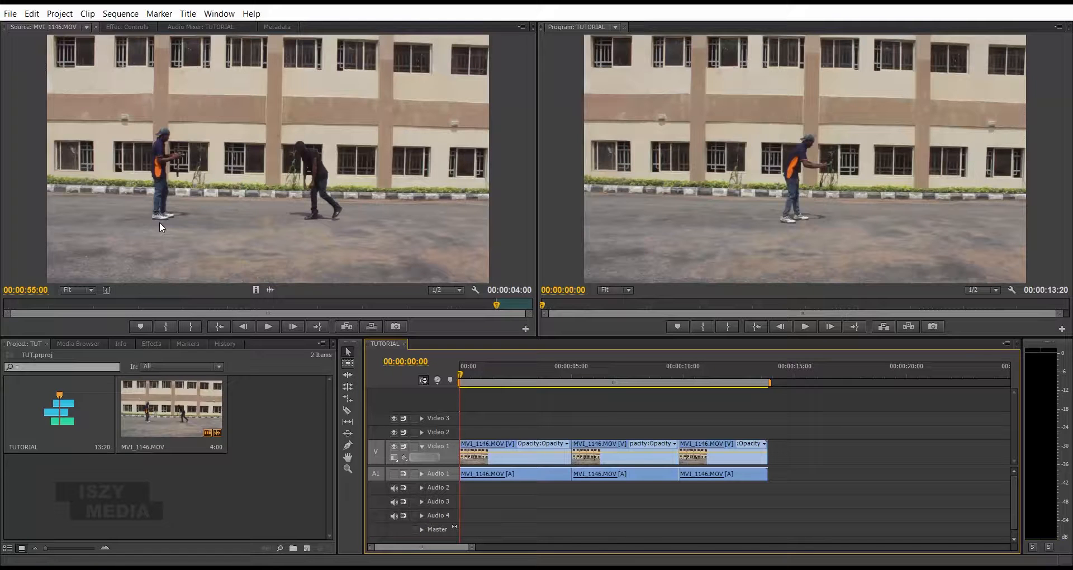
# - Use the Track Select tool to select clips from the second onward, from the third onward, and from the first onward
pyautogui.click(348, 363)
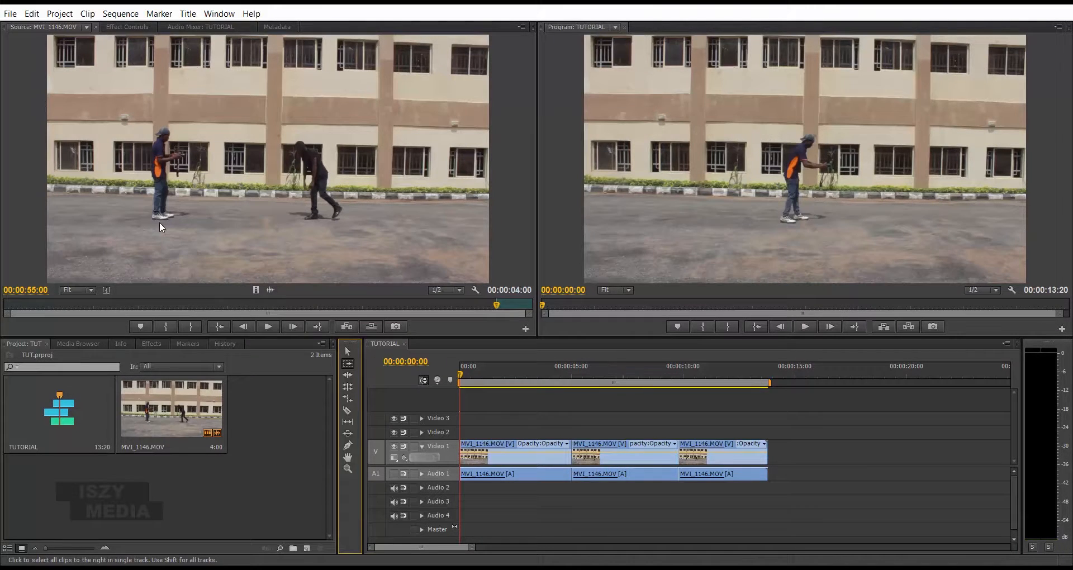
pyautogui.click(622, 455)
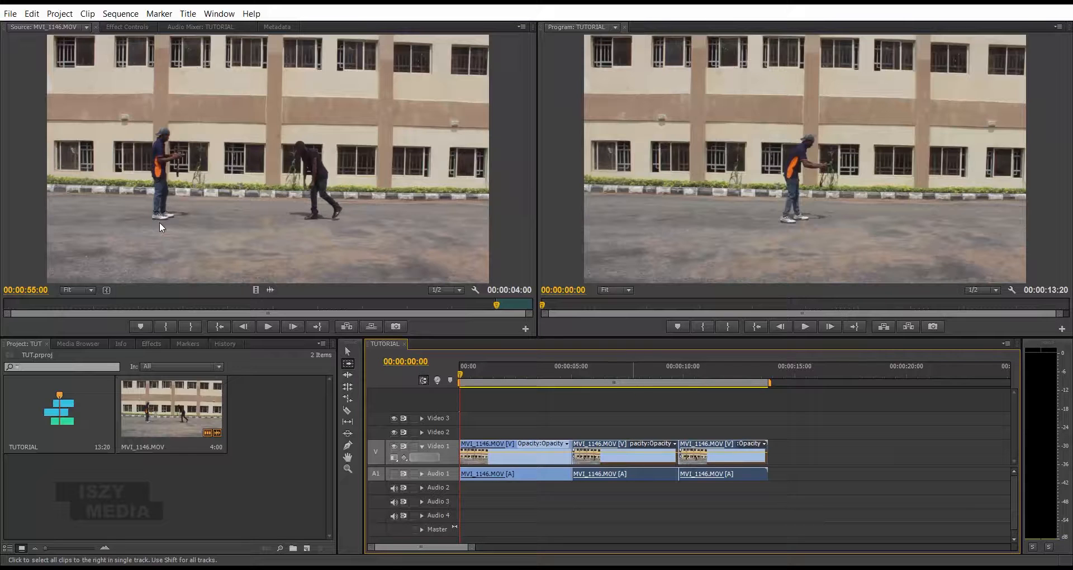
pyautogui.click(711, 455)
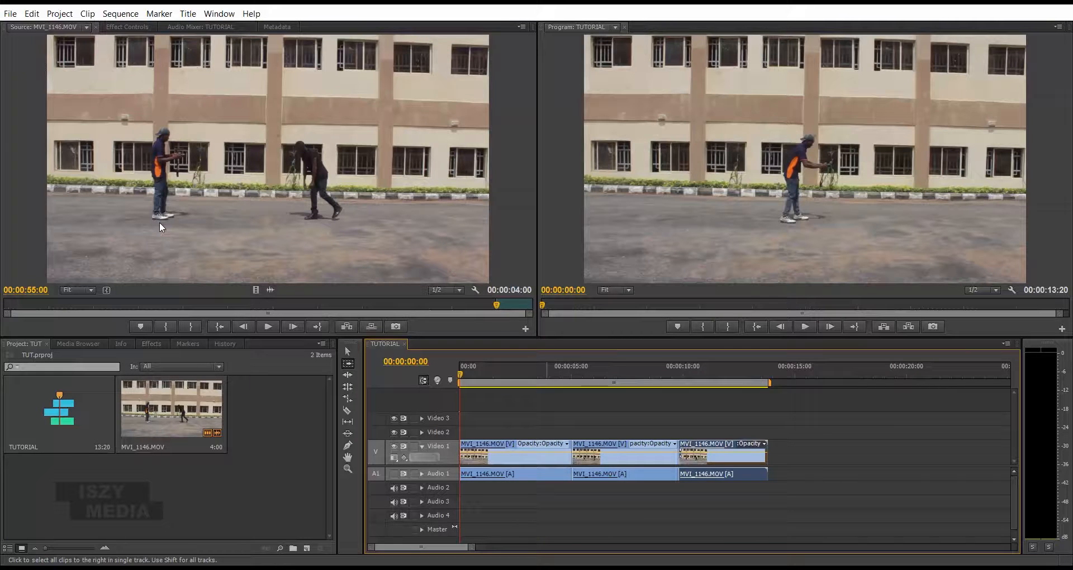
pyautogui.click(479, 455)
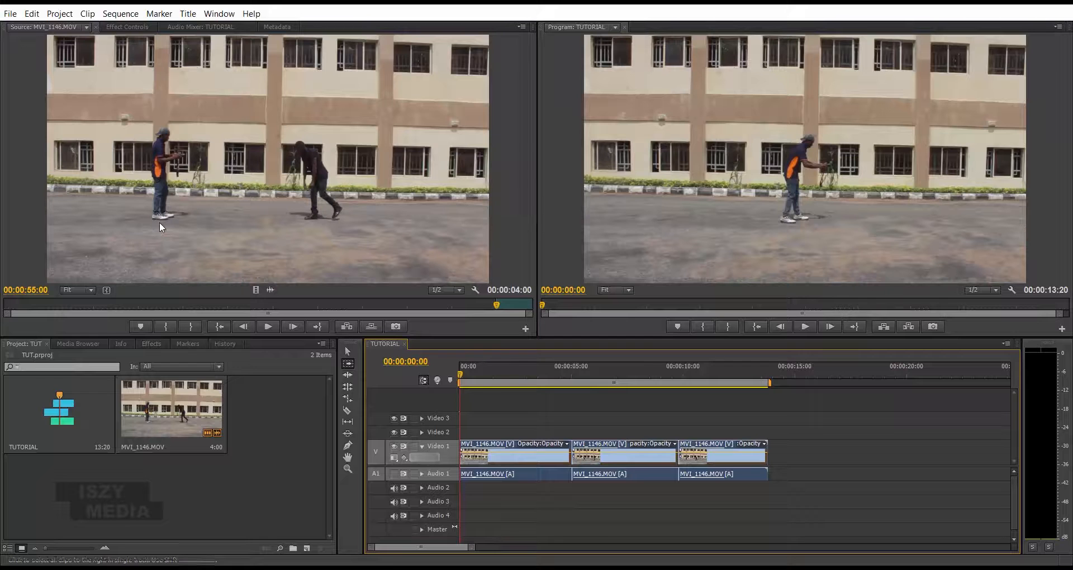
# - Marquee-select all three clips with the Selection tool and clear the selection
pyautogui.click(348, 351)
pyautogui.click(520, 430)
pyautogui.moveTo(518, 428); pyautogui.dragTo(710, 478)
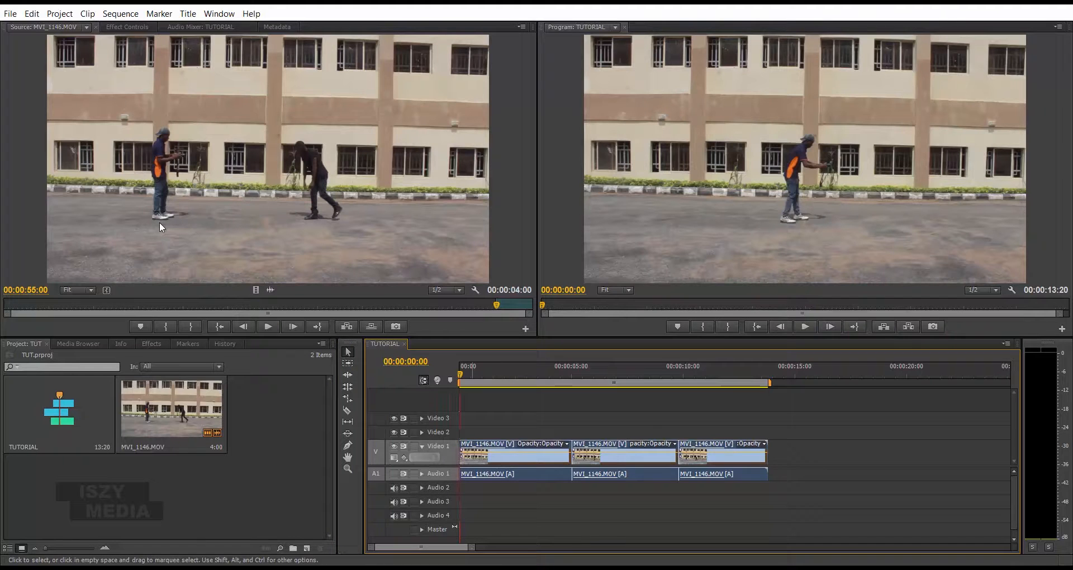
pyautogui.hotkey('ctrl', 'shift', 'a')
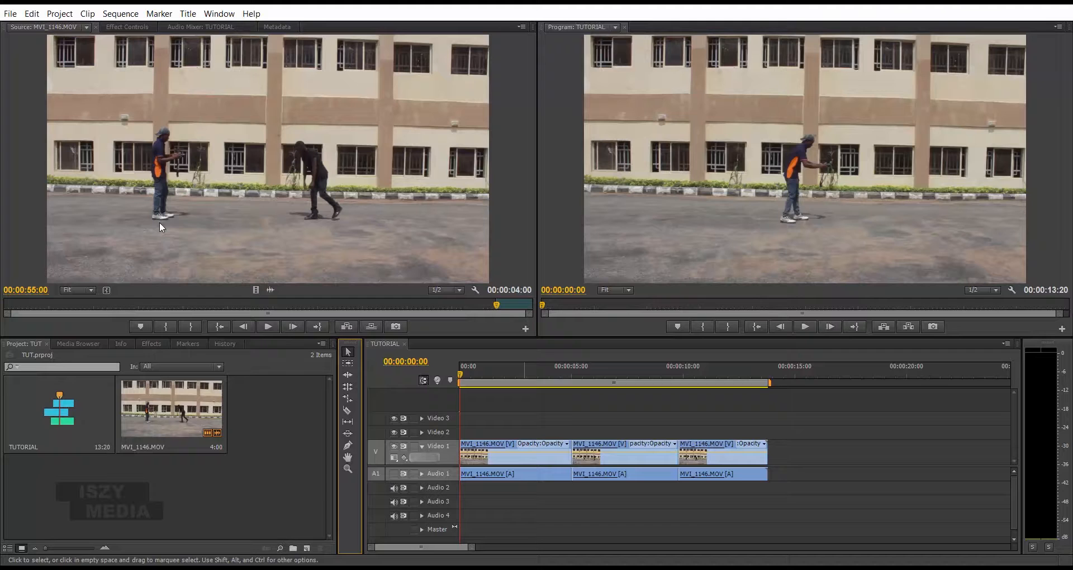
# - Select the first clip on Video 1 and lower its opacity line fully, raising it back partway for a partial opacity
pyautogui.click(523, 452)
pyautogui.moveTo(523, 452); pyautogui.dragTo(523, 475)
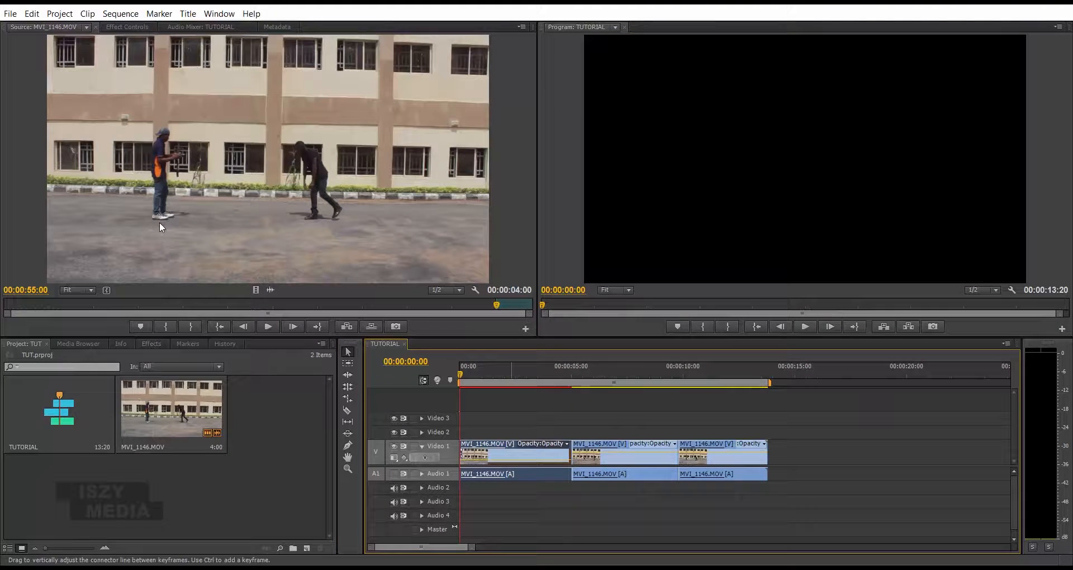
pyautogui.moveTo(512, 461); pyautogui.dragTo(512, 453)
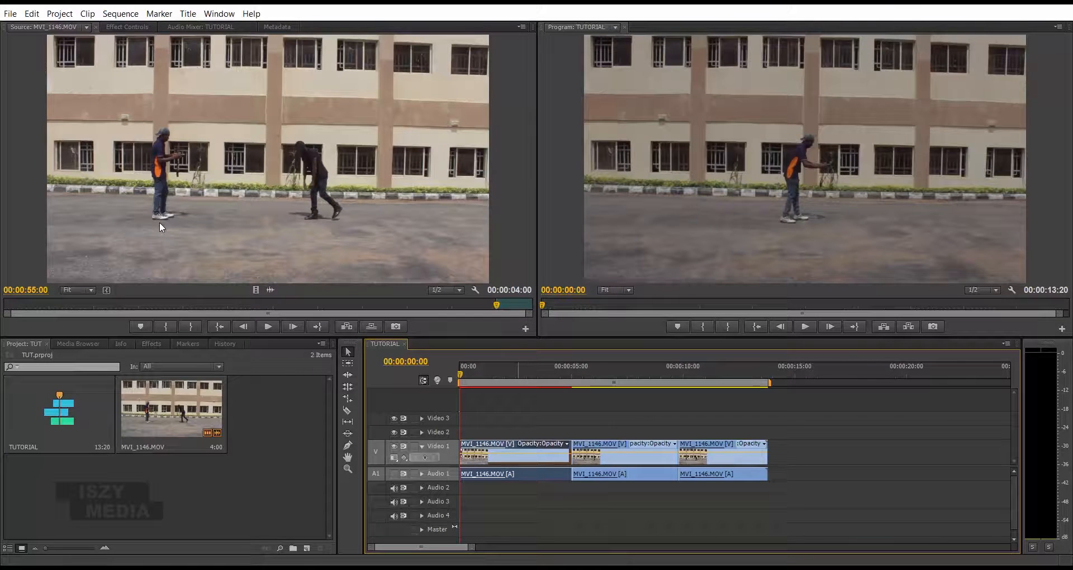
# - Switch from the Selection tool to the Track Select tool and back again
pyautogui.click(348, 352)
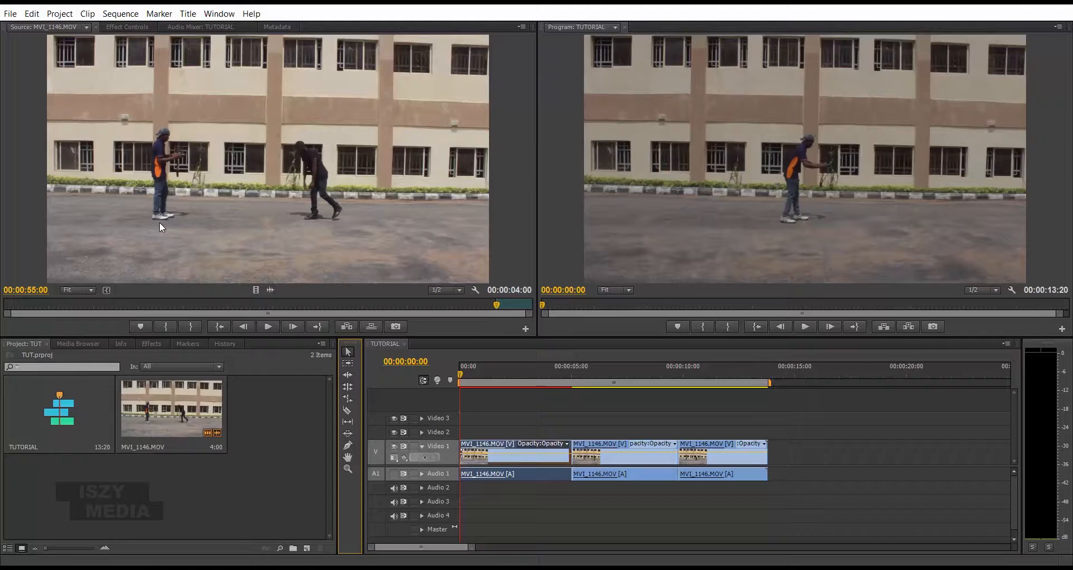
pyautogui.press('a')
pyautogui.press('v')
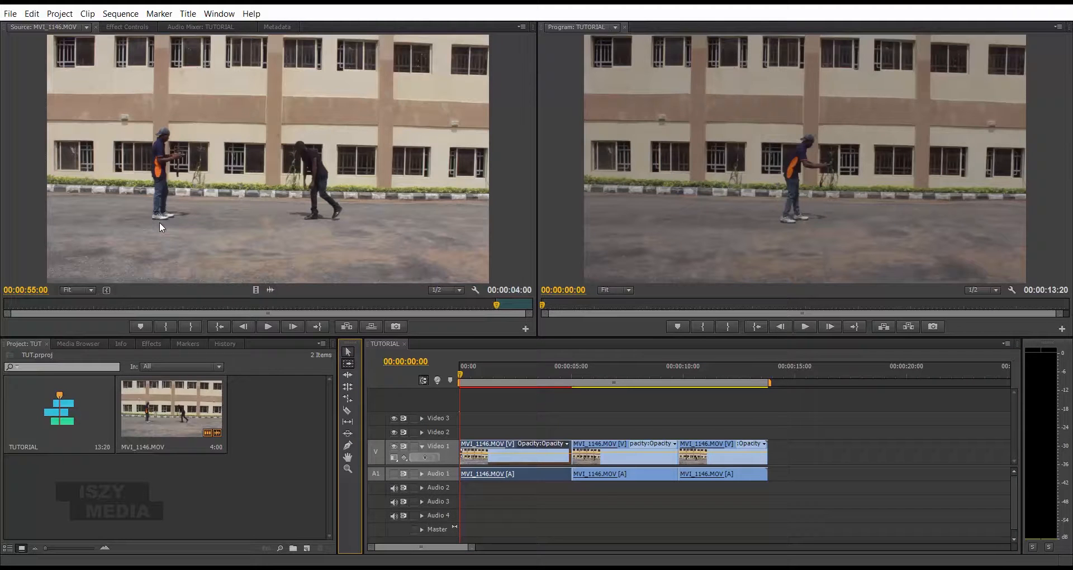